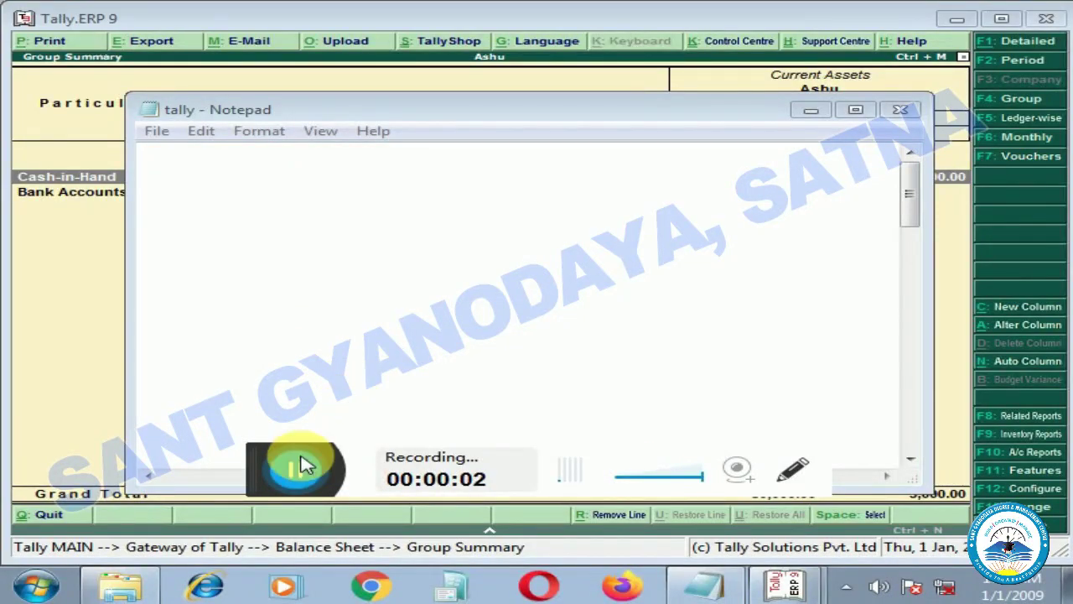
- Review the inventory concepts notes in the tally file in Notepad, then return to Tally.ERP 9
left_click(822, 113)
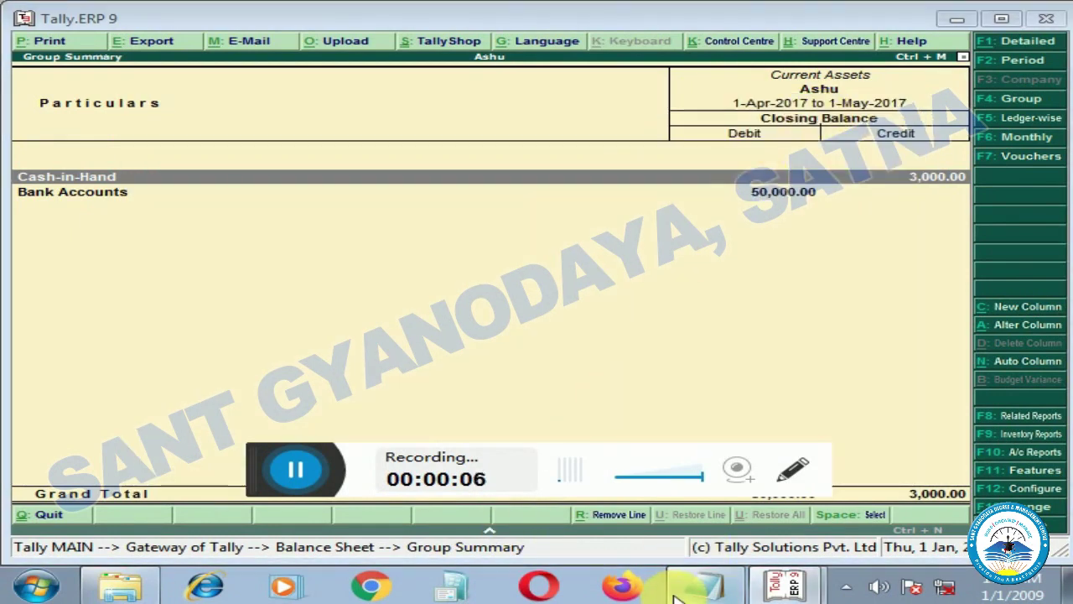
left_click(706, 585)
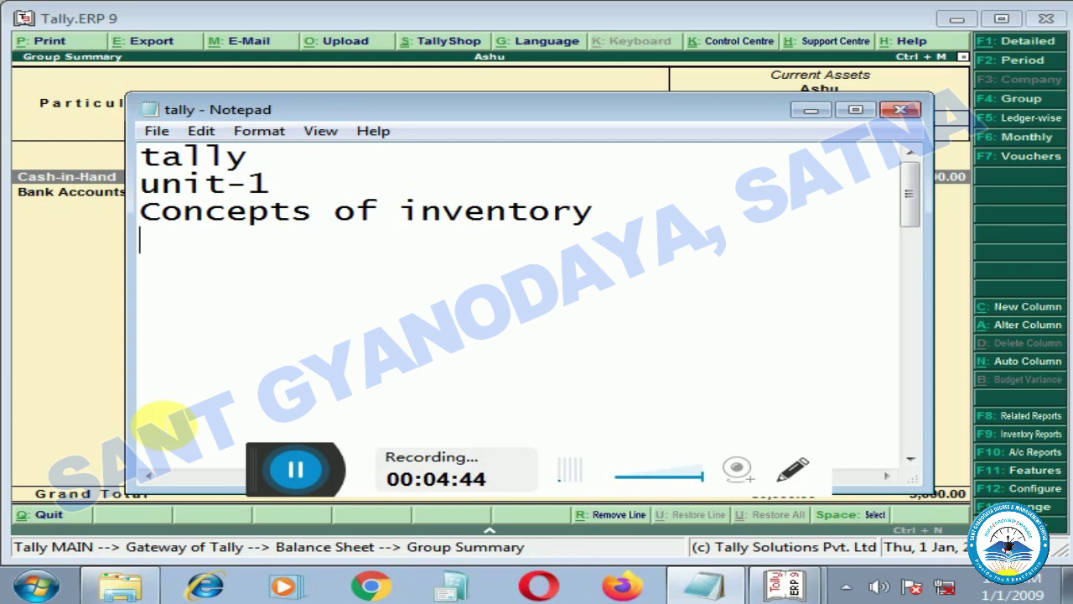
left_click(820, 112)
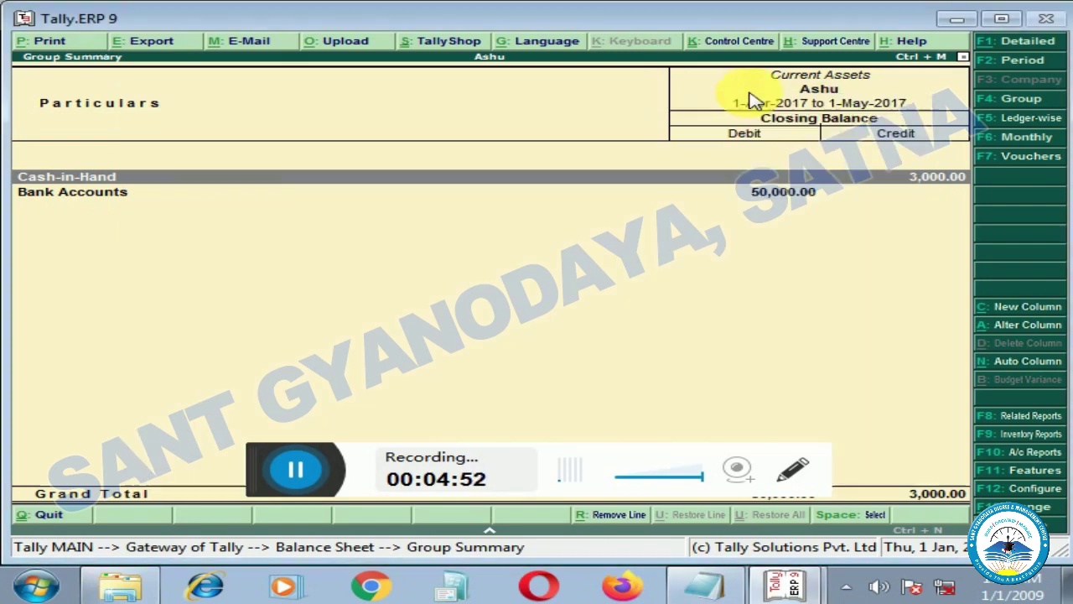
- Leave the Group Summary and Balance Sheet reports and open the inventory masters from the Gateway of Tally
key("Escape")
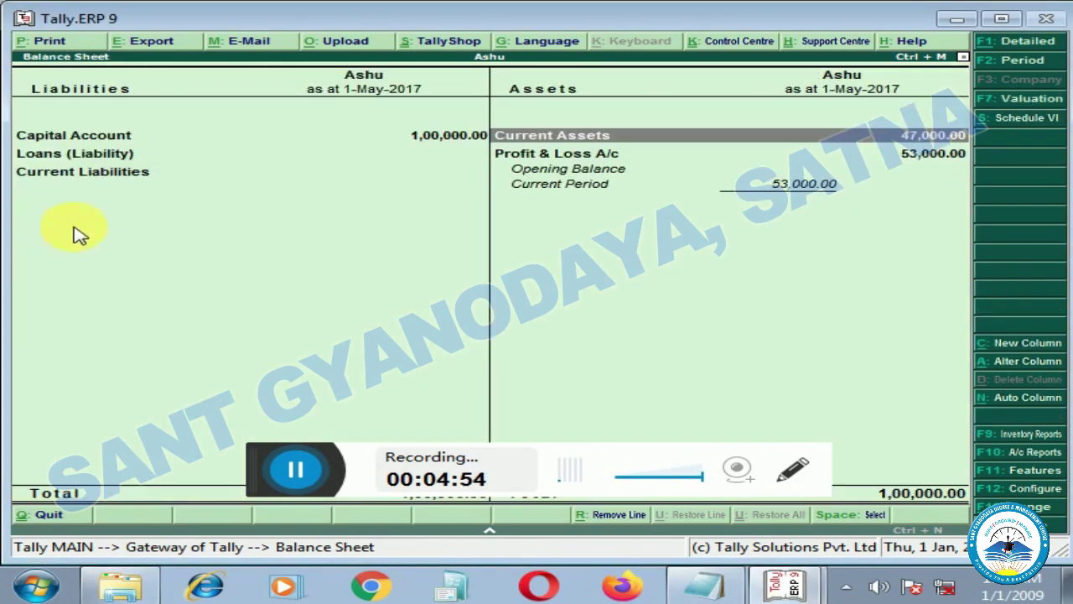
key("Escape")
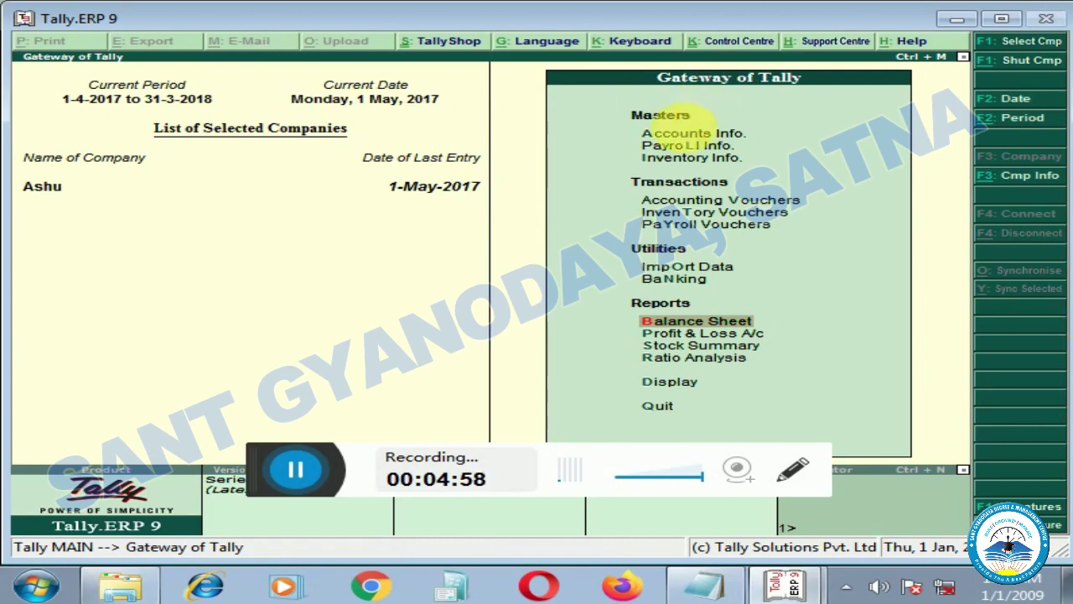
left_click(709, 159)
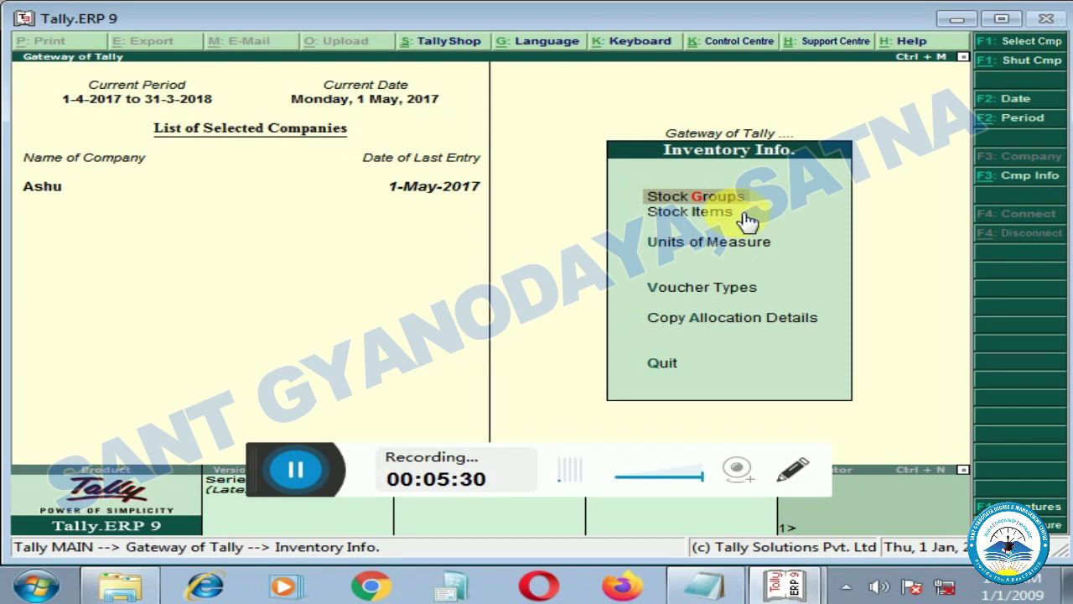
- Create a single stock group named Mobile under Primary, with item quantities not added
key("Return")
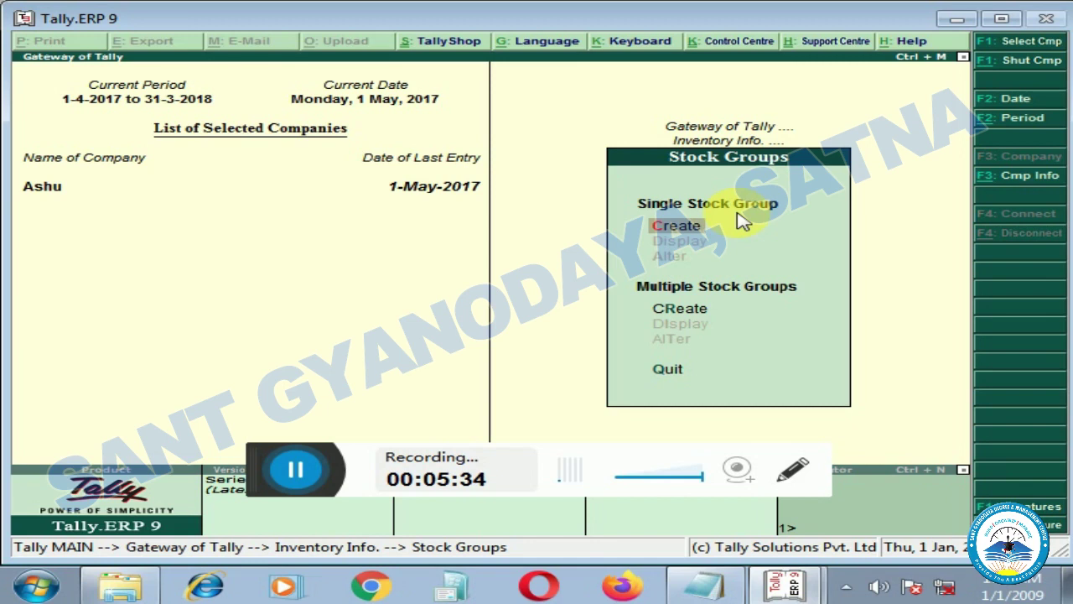
key("Return")
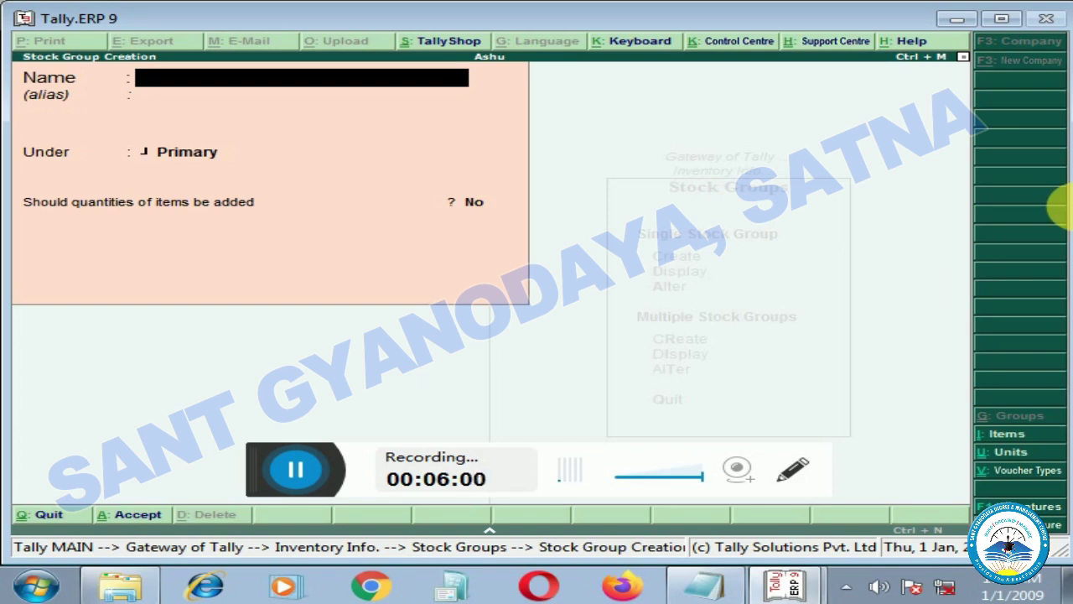
type("Mobile")
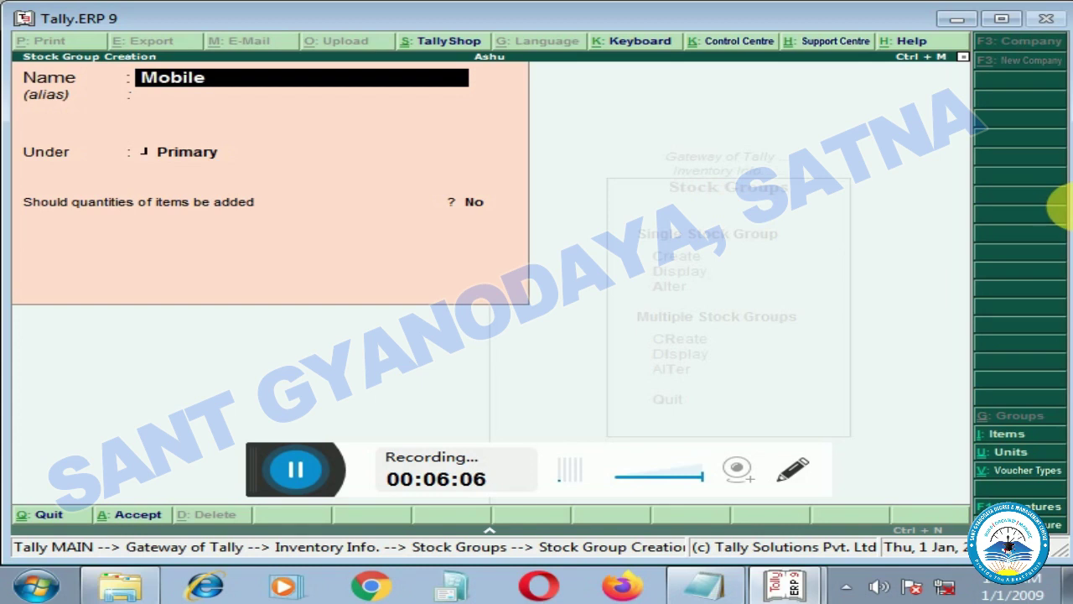
key("Return")
key("Return")
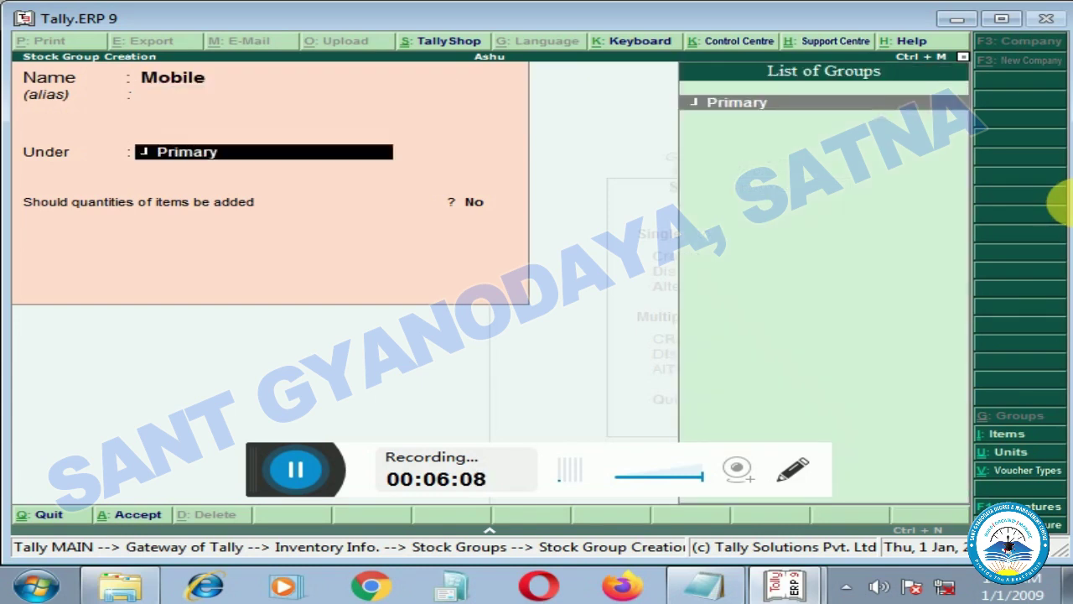
key("Return")
key("Return")
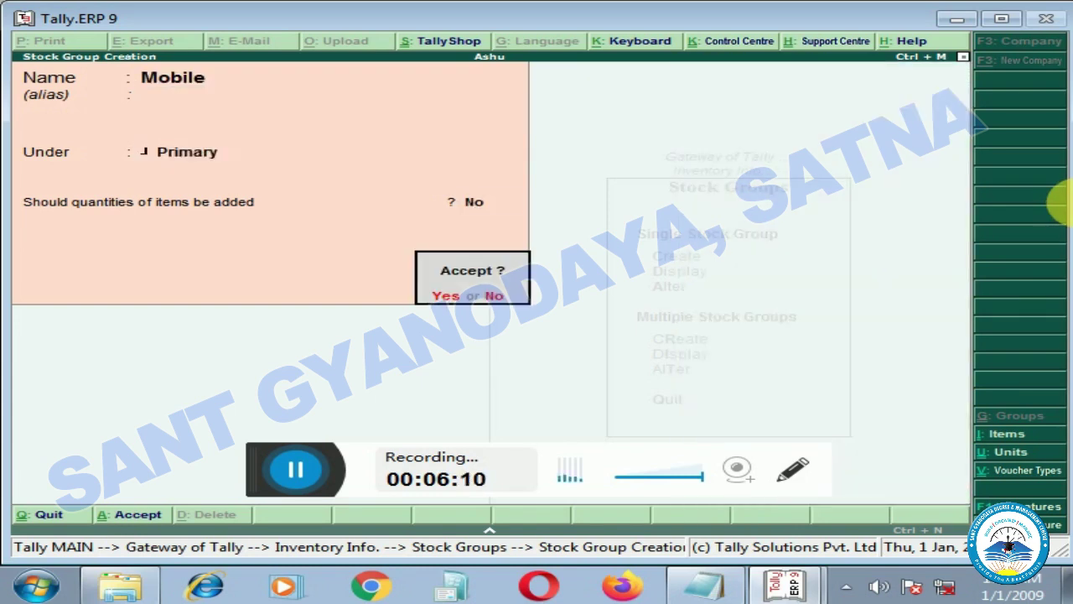
key("Return")
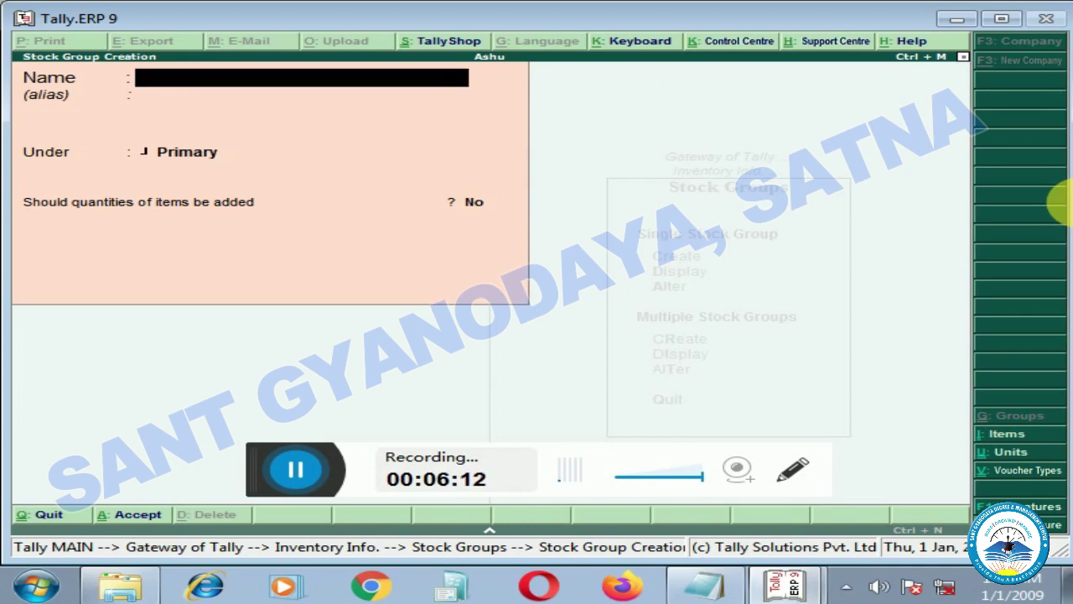
- Create a second stock group named Food Items under Primary and return to the inventory masters
type("Food Items")
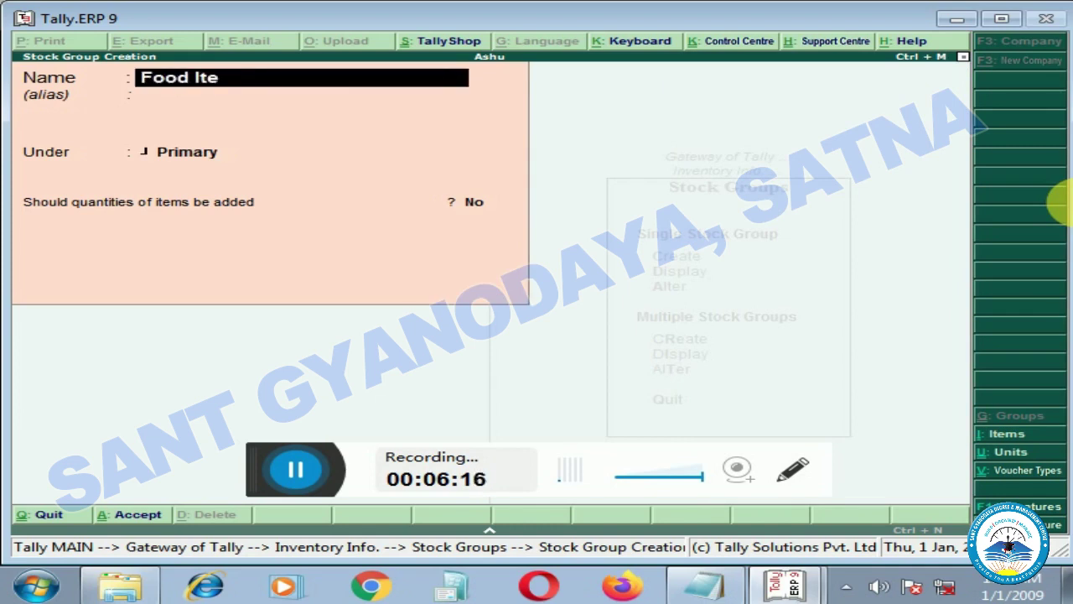
key("Return")
key("Return")
key("Return")
key("Return")
key("Return")
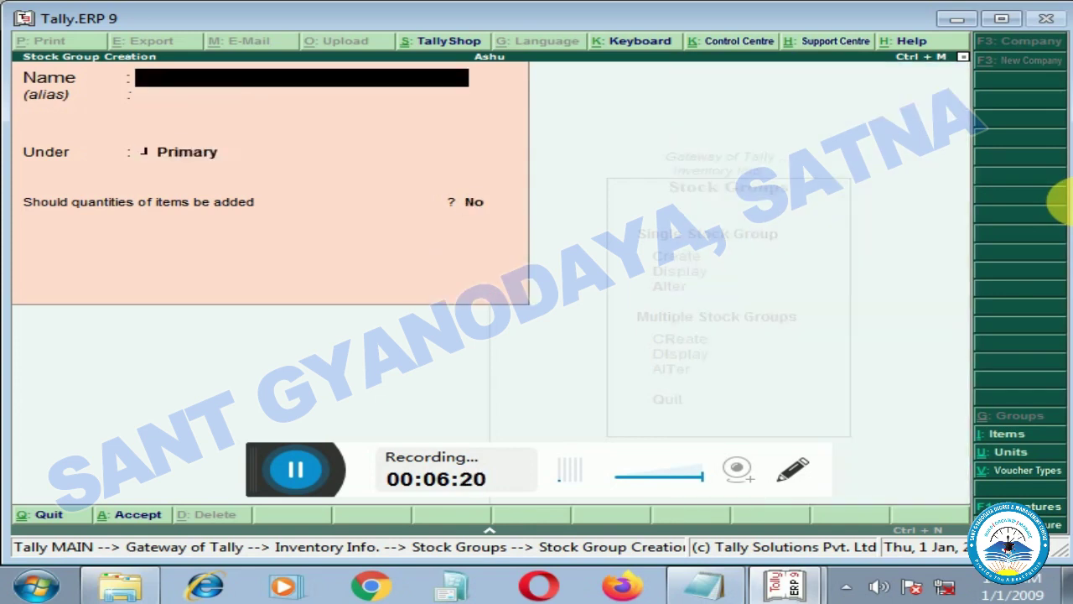
key("Escape")
key("y")
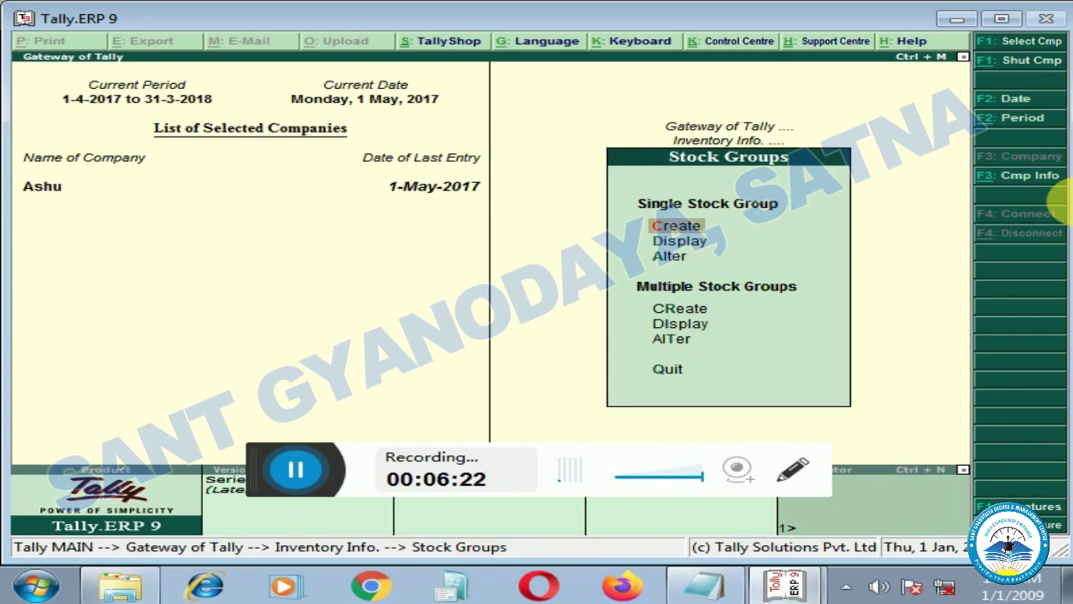
key("Escape")
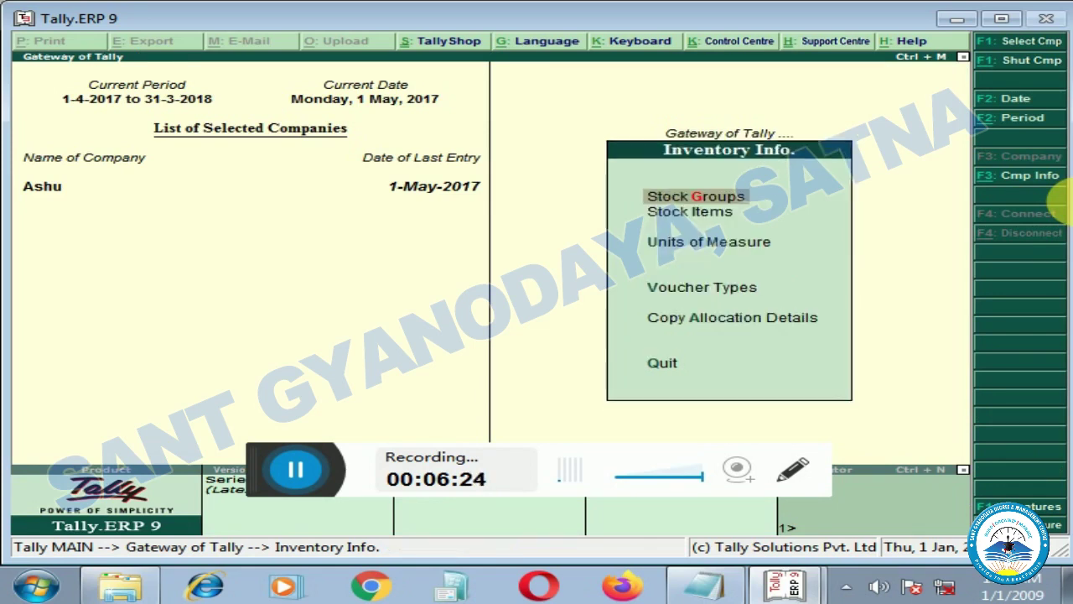
- Create a simple unit of measure with the symbol set, no formal name and 0 decimal places
key("Down")
key("Down")
key("Up")
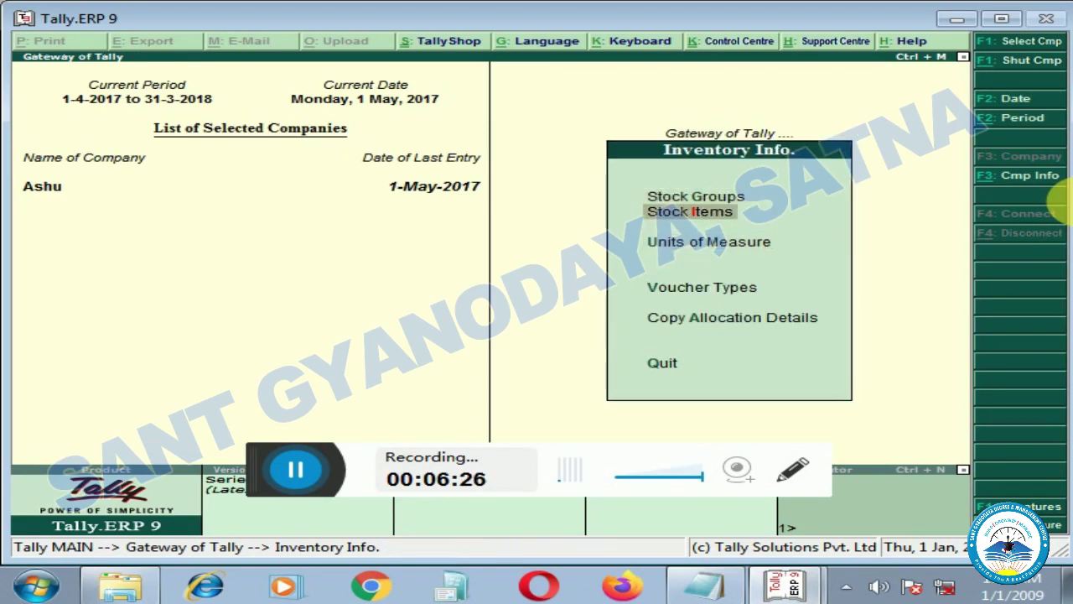
key("Down")
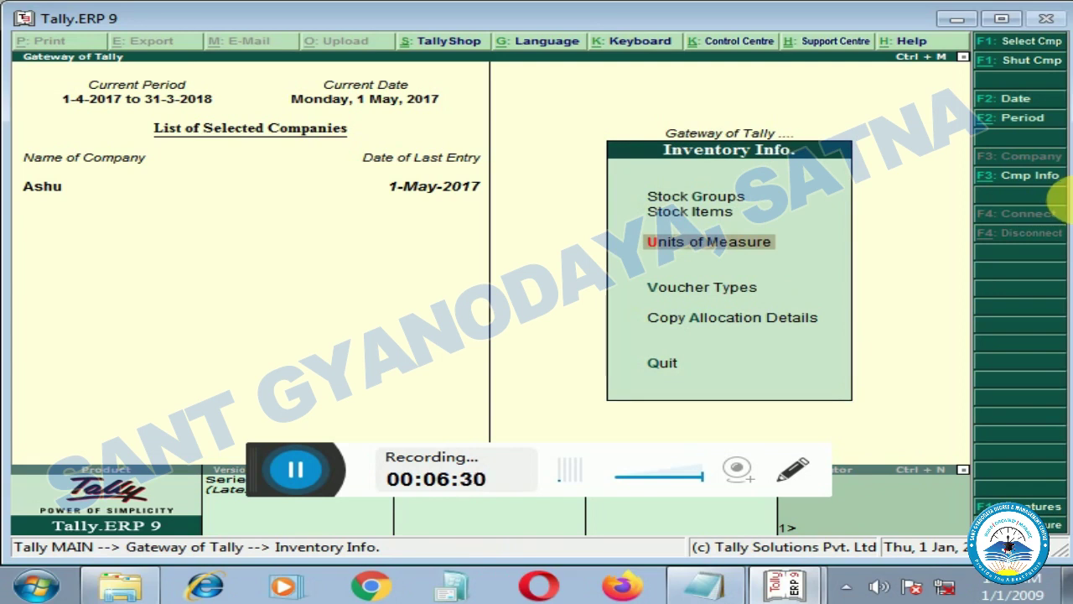
key("Return")
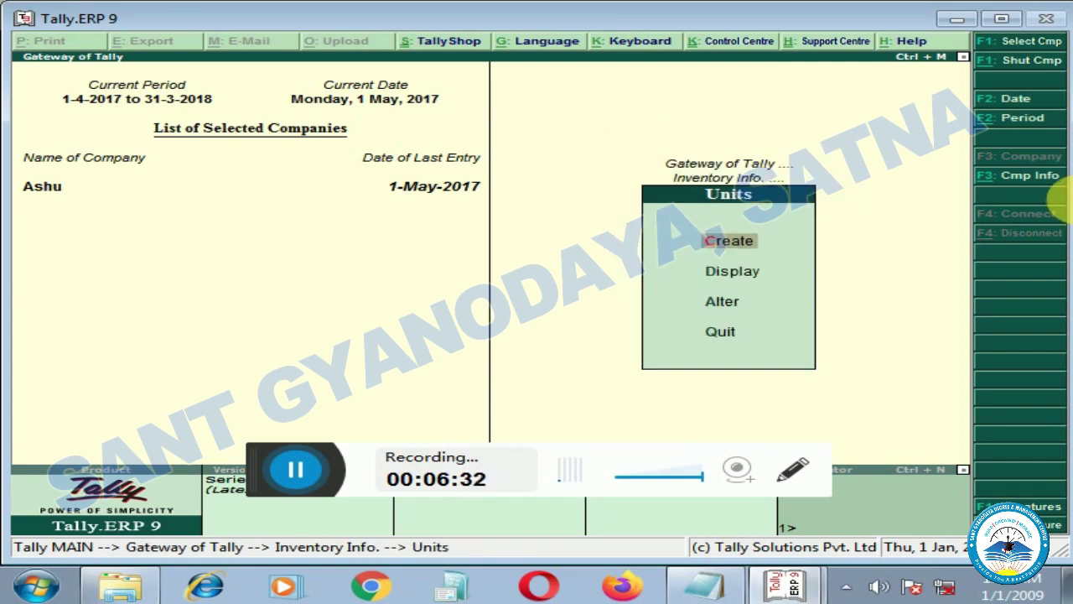
key("Return")
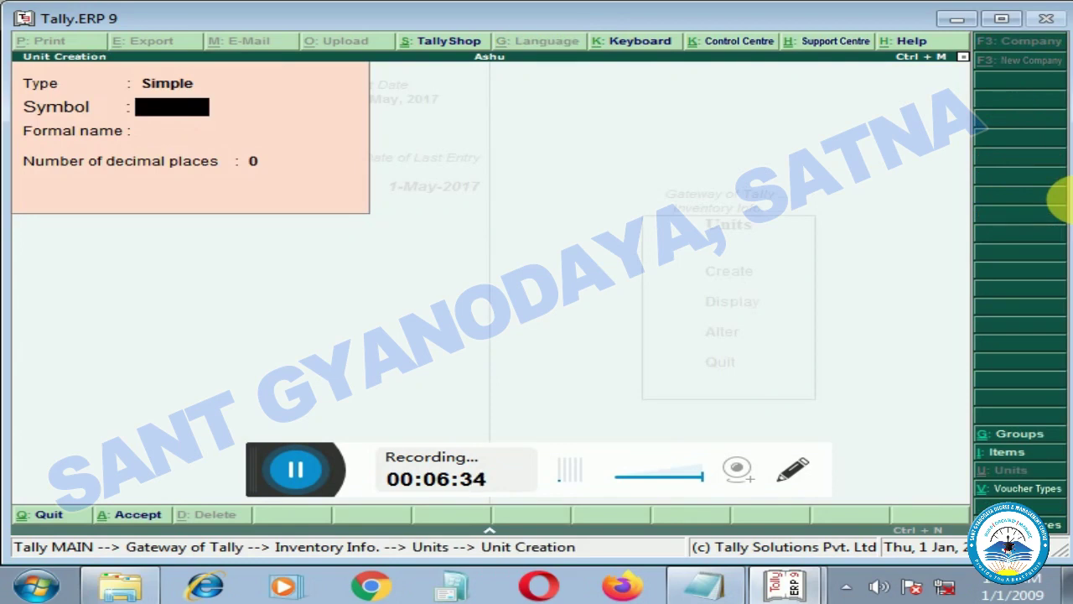
key("BackSpace")
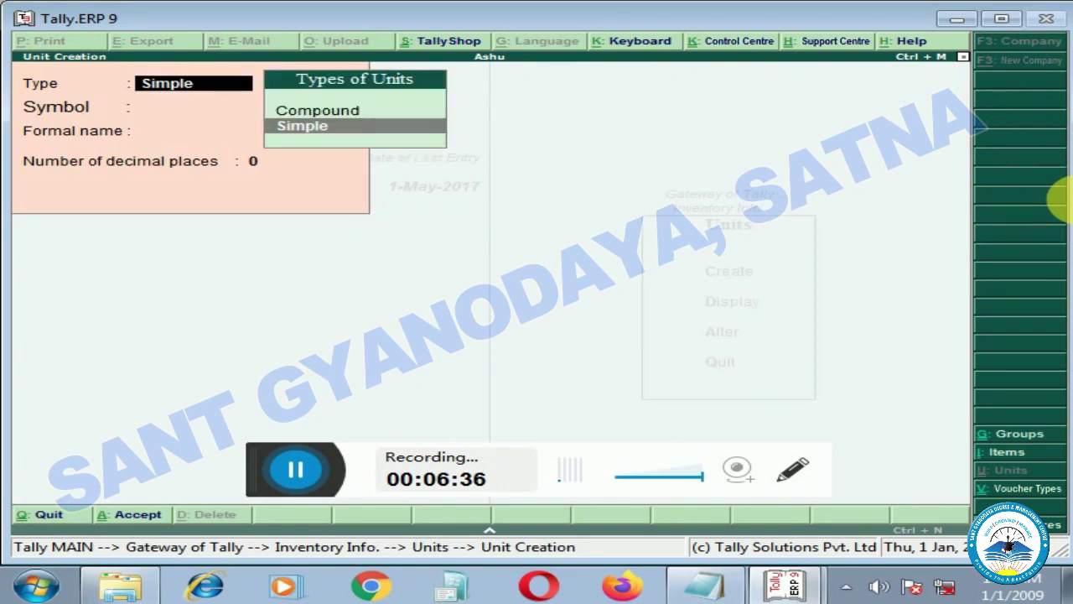
key("Return")
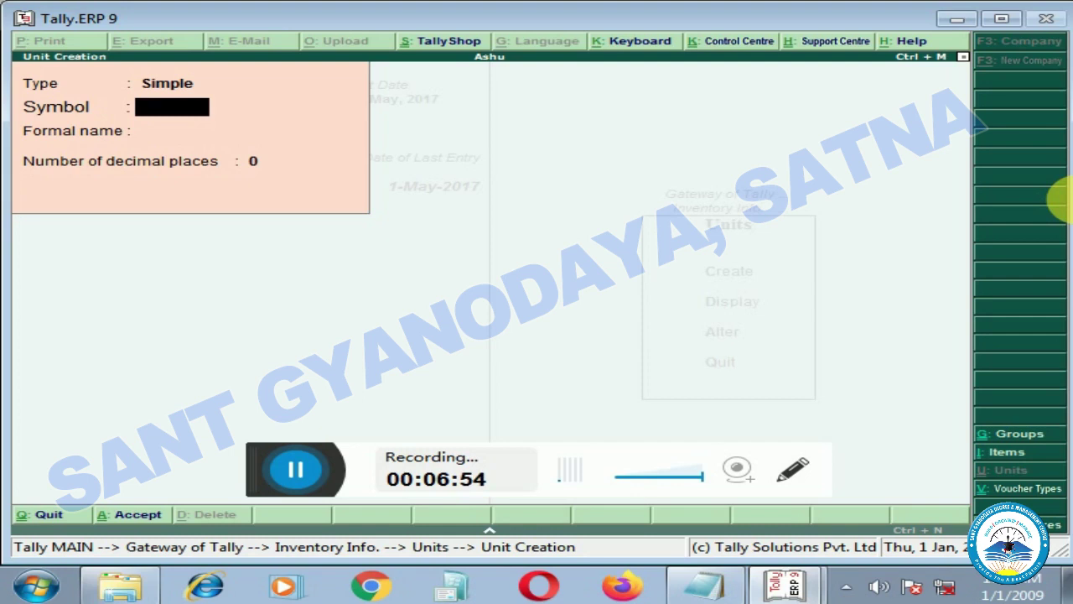
type("set")
key("Return")
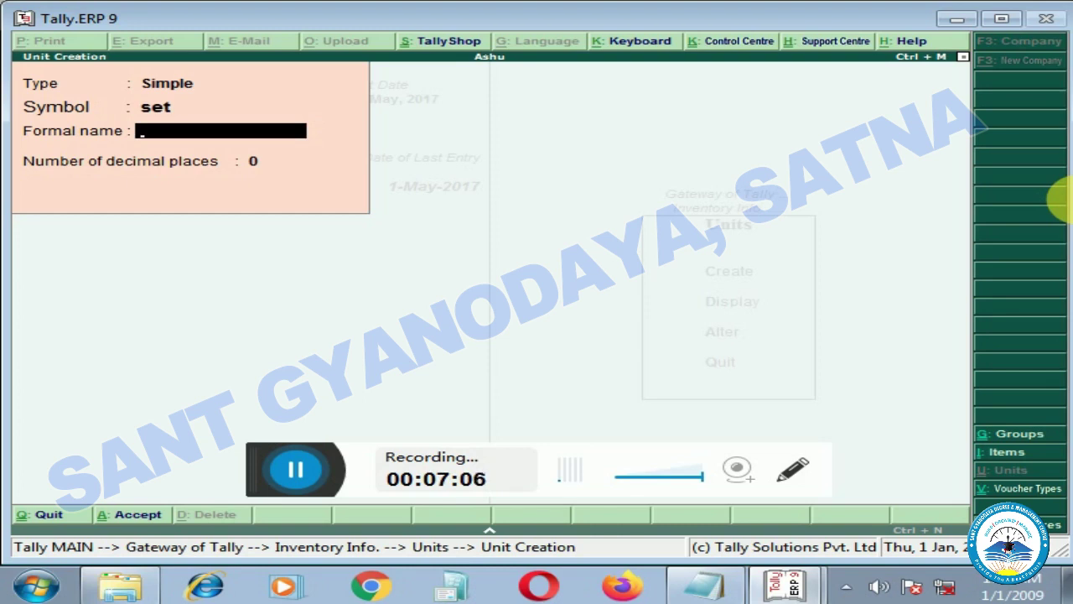
key("Return")
key("Return")
key("Return")
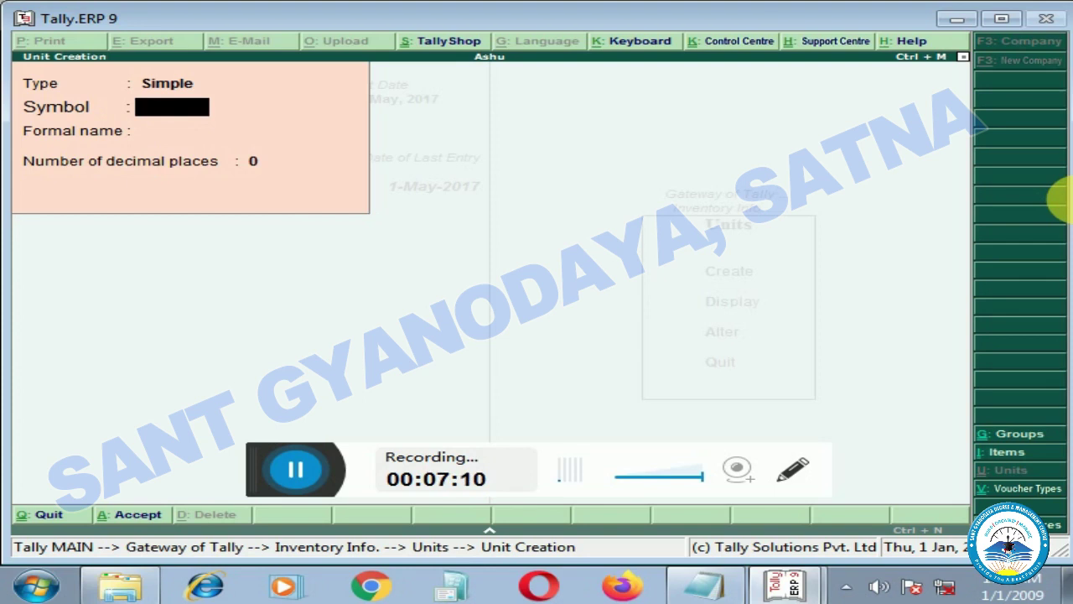
- Create a simple unit with the symbol kg, formal name Kilogram and 0 decimal places, then leave unit creation
type("kg")
key("Return")
type("Kill")
type("i")
key("BackSpace")
key("BackSpace")
type("ogram")
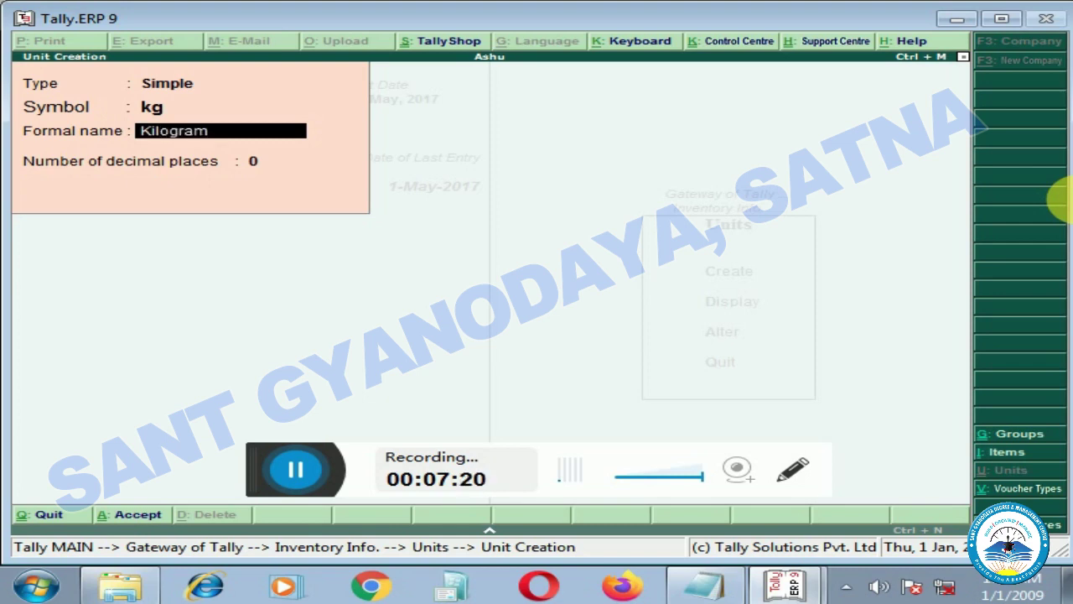
key("Return")
key("Return")
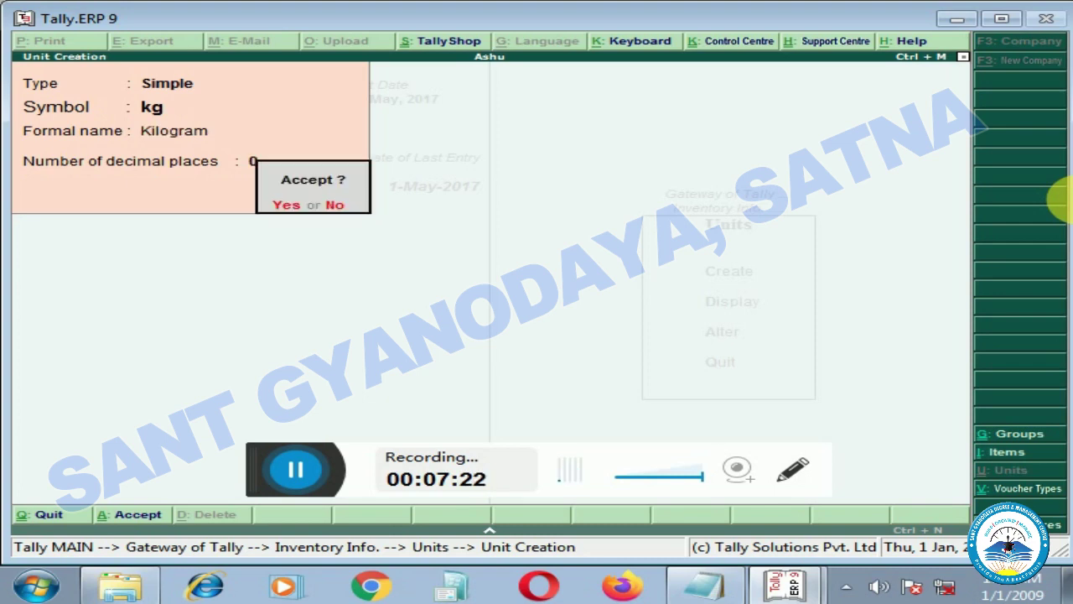
key("Return")
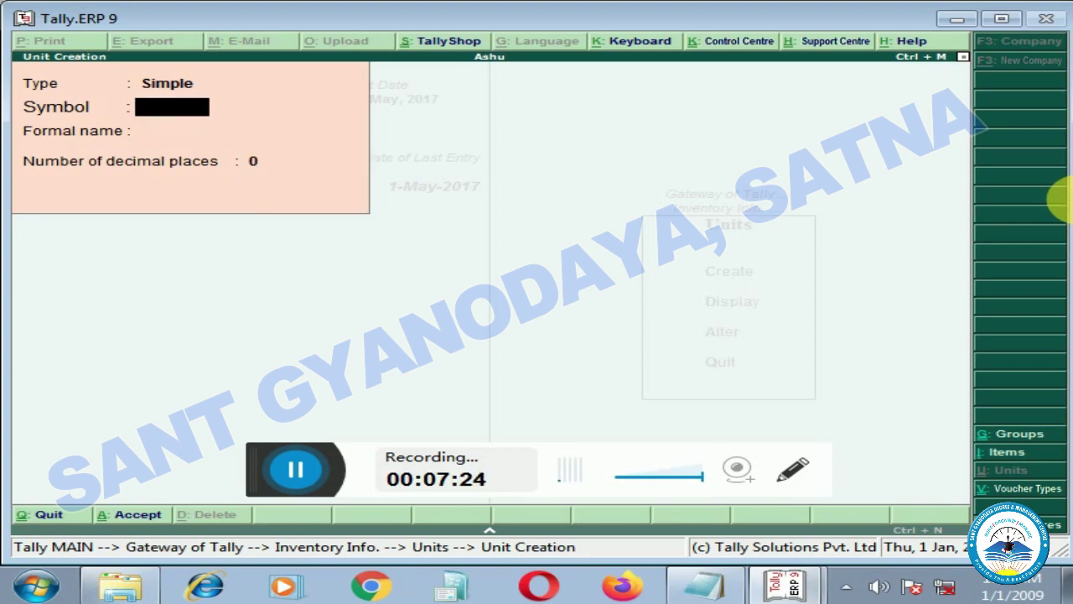
key("Escape")
key("Return")
key("Escape")
- Start a new single stock item named Realme 5 and place it under the Mobile stock group
key("Up")
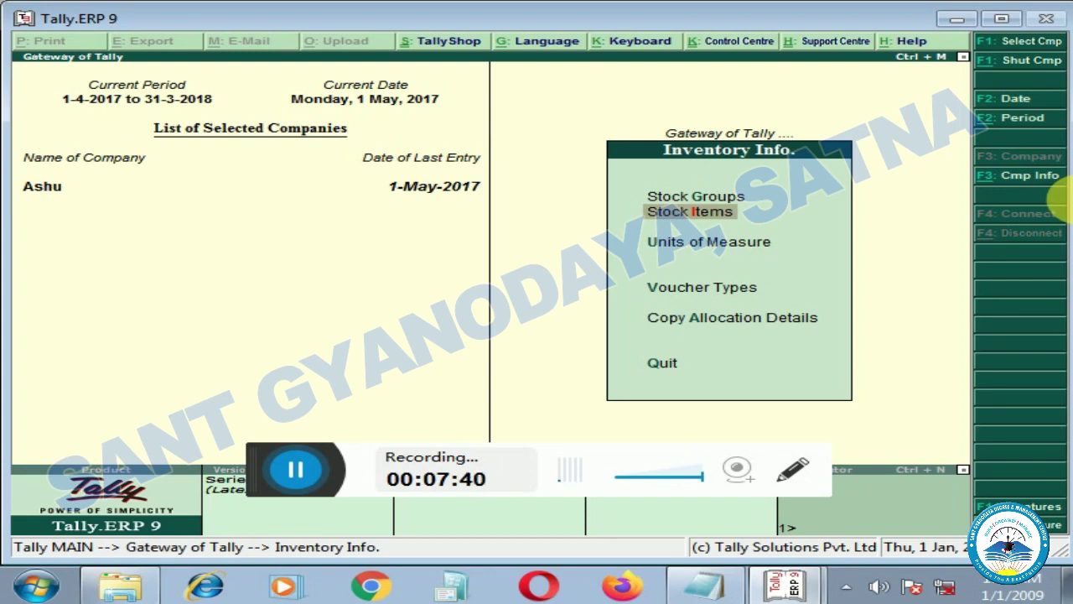
key("Return")
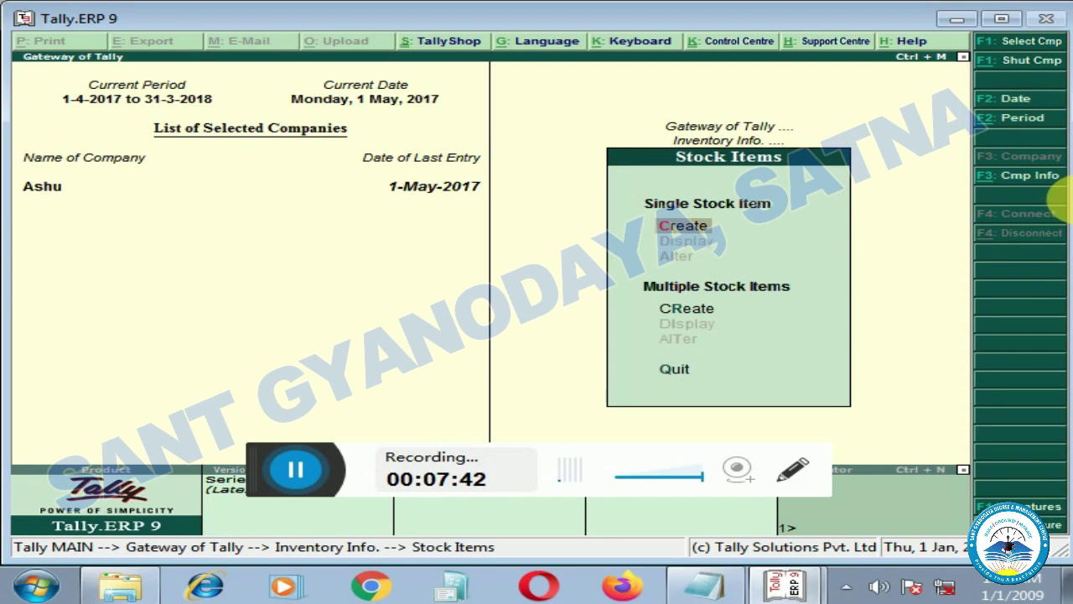
key("Return")
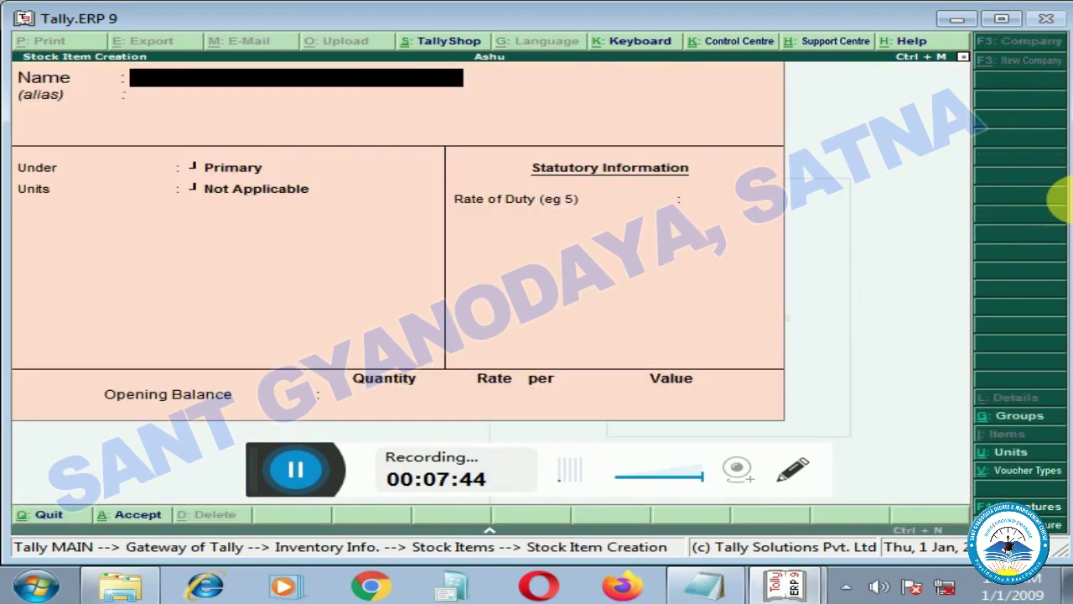
type("Realme 5")
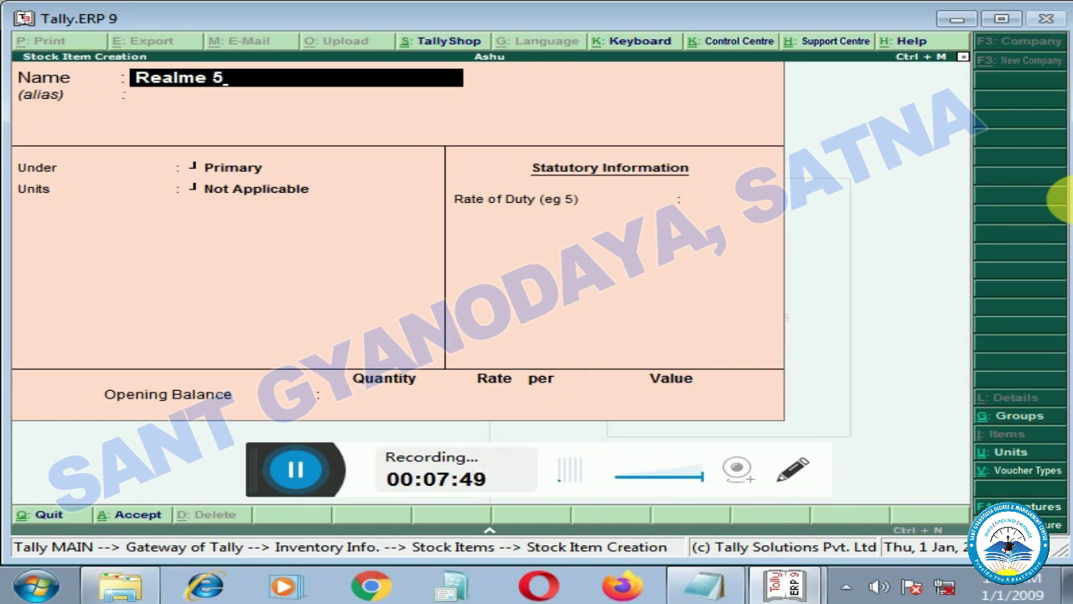
key("Return")
key("Return")
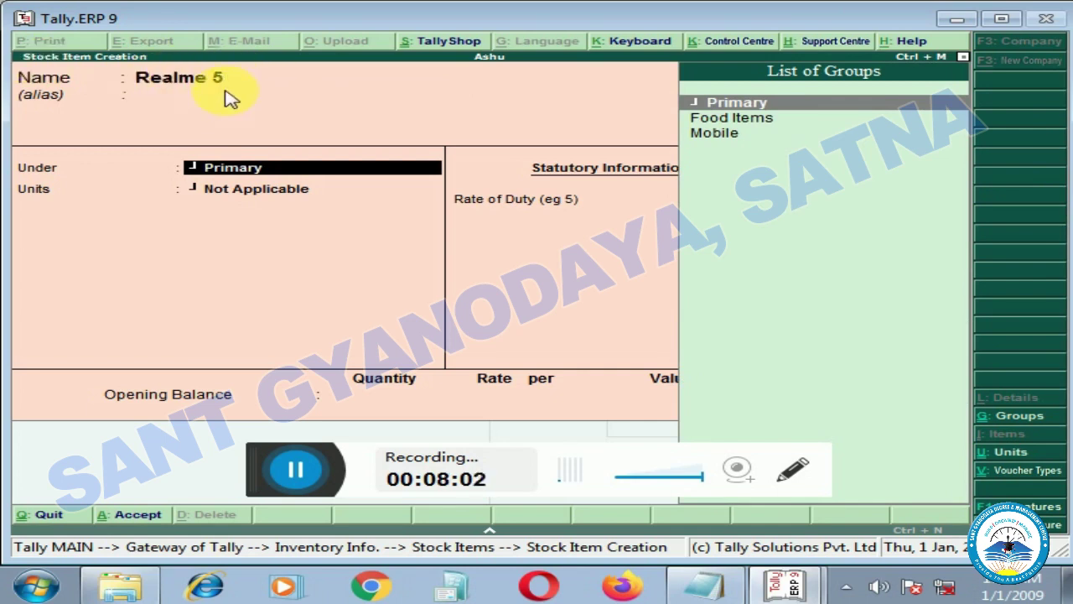
key("Down")
key("Down")
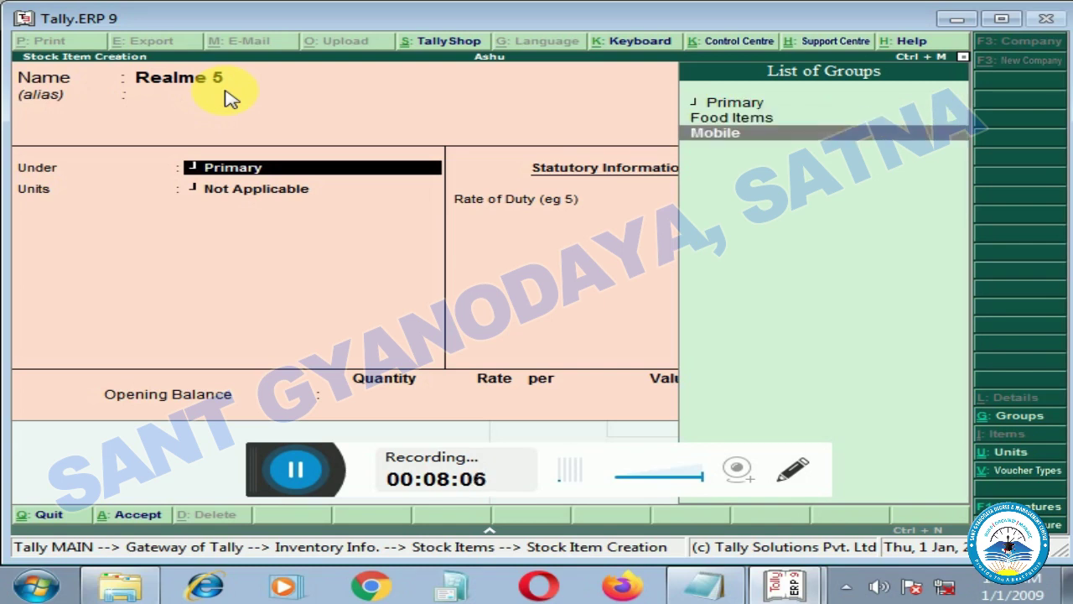
key("Return")
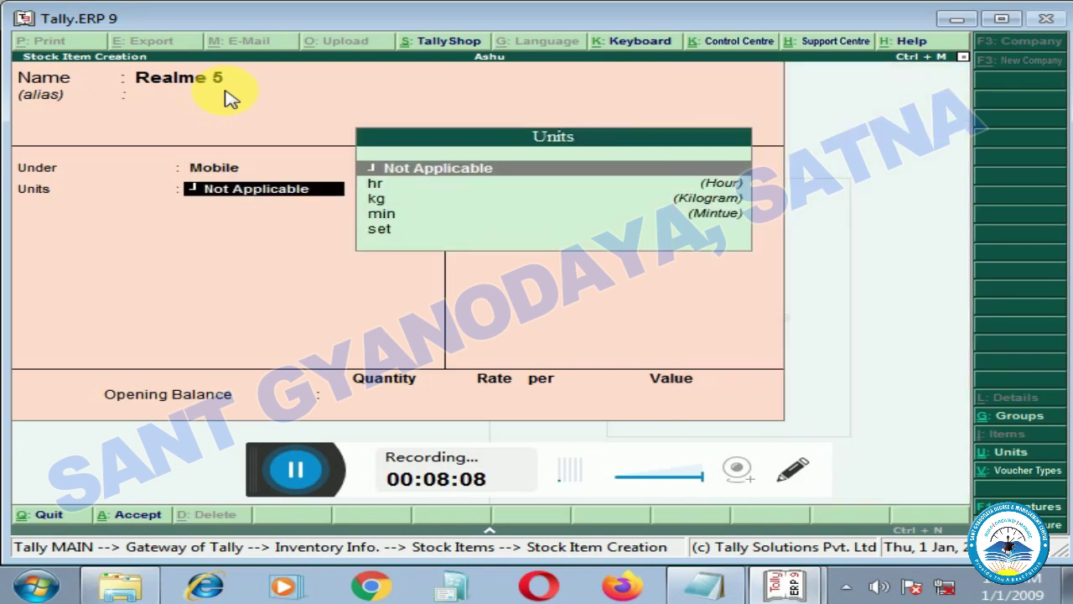
- Assign the unit set to Realme 5, leave its duty rate and opening balance blank, and save the item
key("Down")
key("Down")
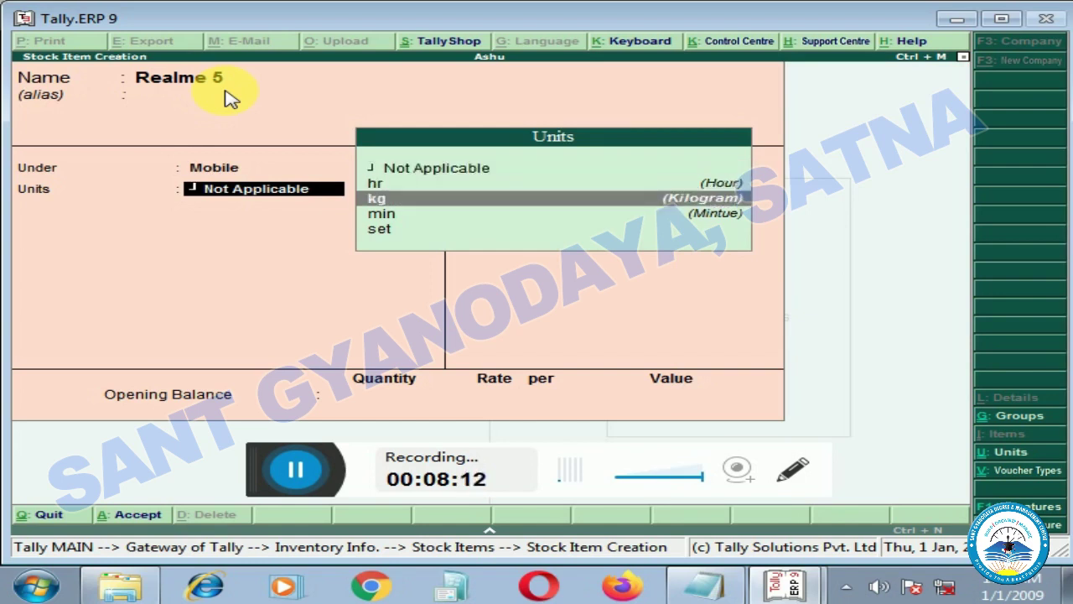
key("Down")
key("Down")
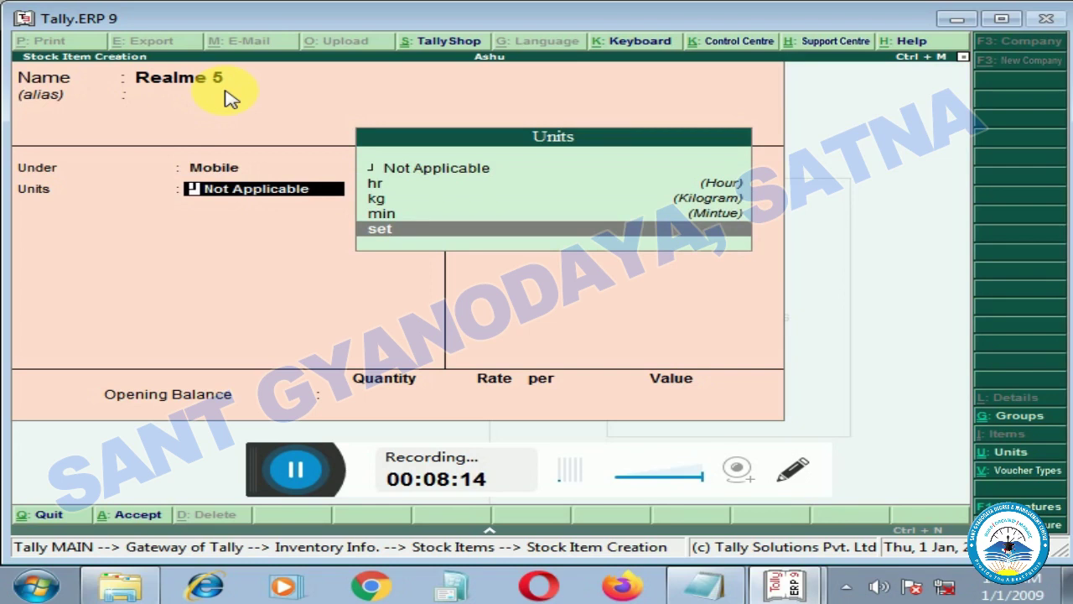
key("Return")
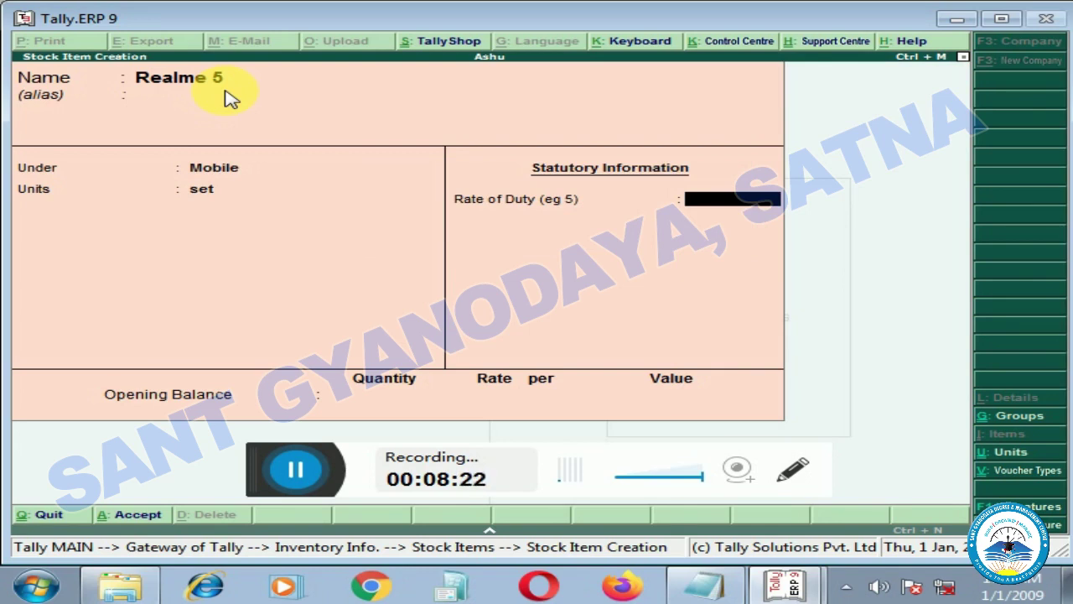
key("Return")
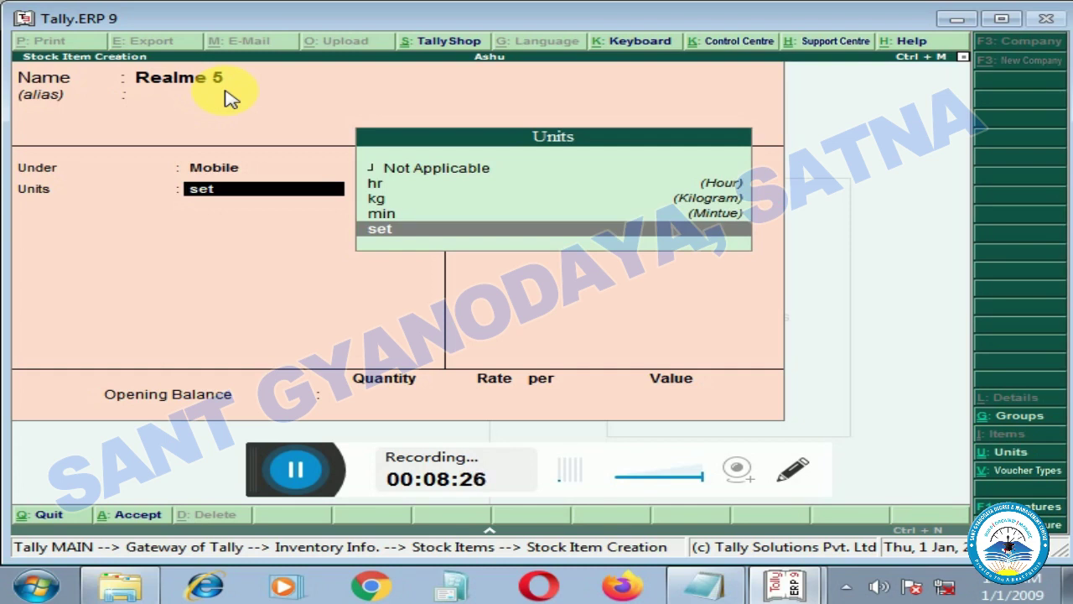
key("Return")
key("Return")
key("Return")
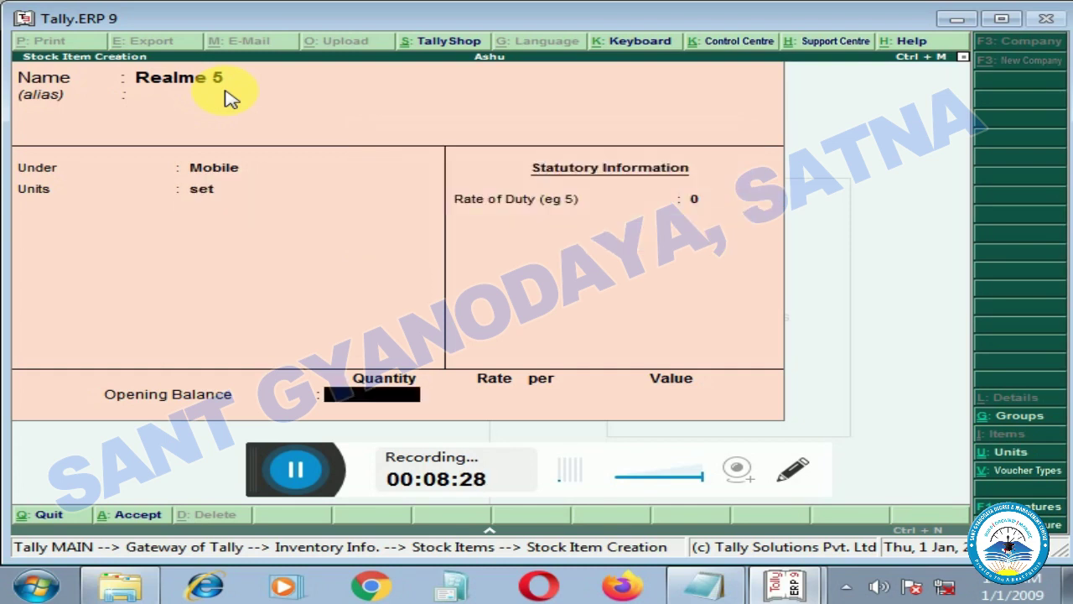
key("Return")
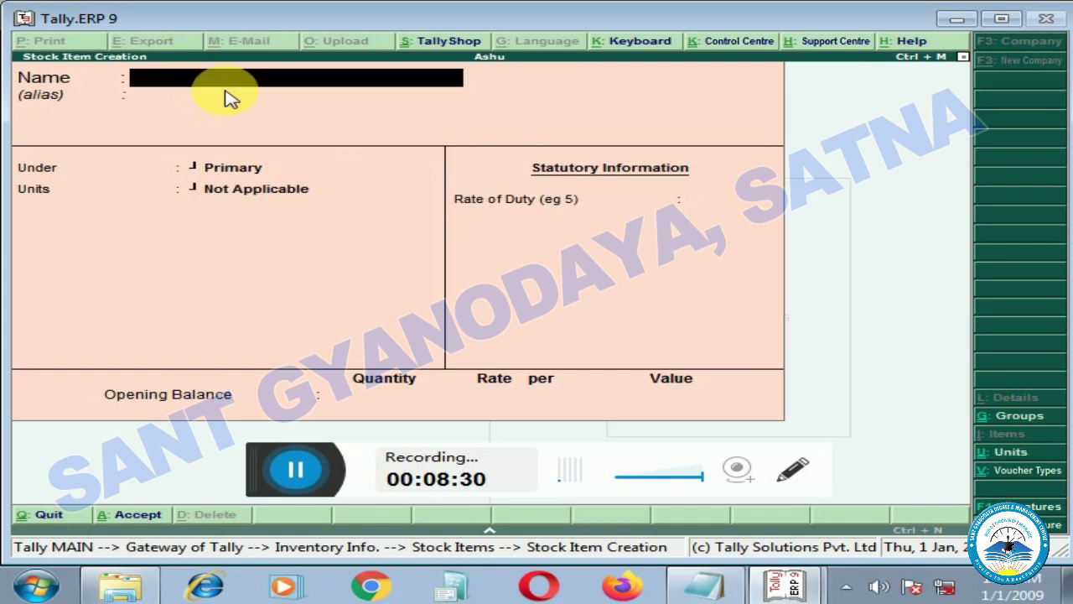
- Create a stock item named Basmati Rice under Food Items with unit kg and no opening balance, then leave item creation
type("Basmati Rice")
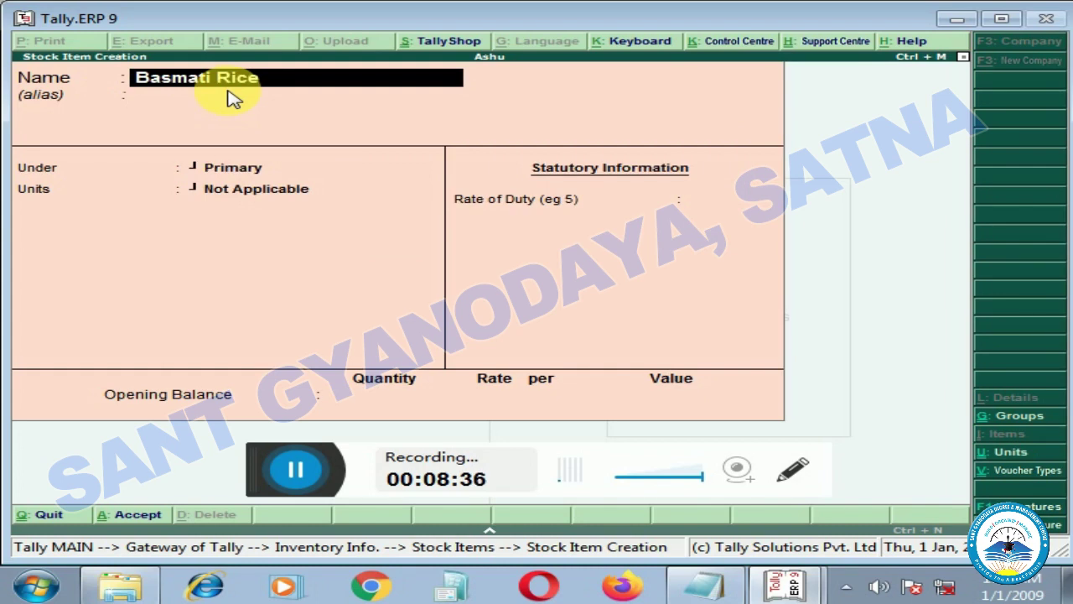
key("Return")
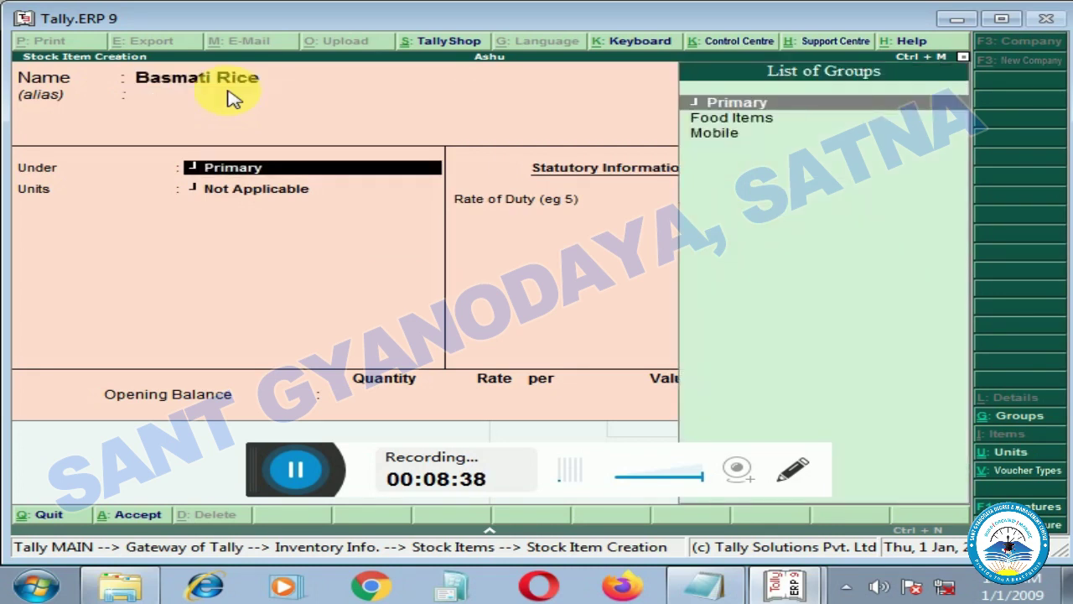
key("Down")
key("Return")
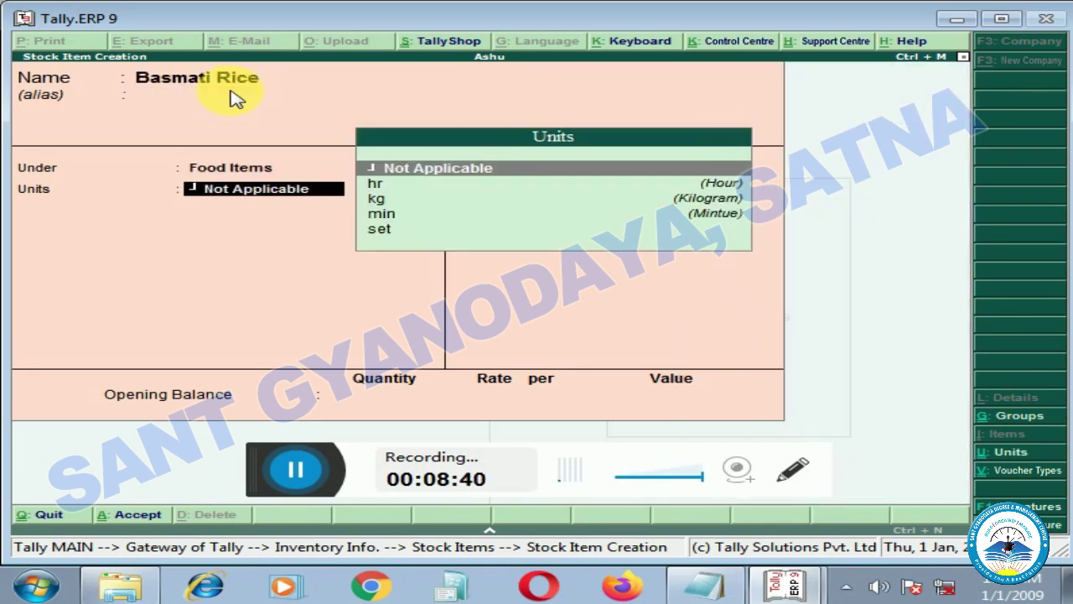
key("Down")
key("Down")
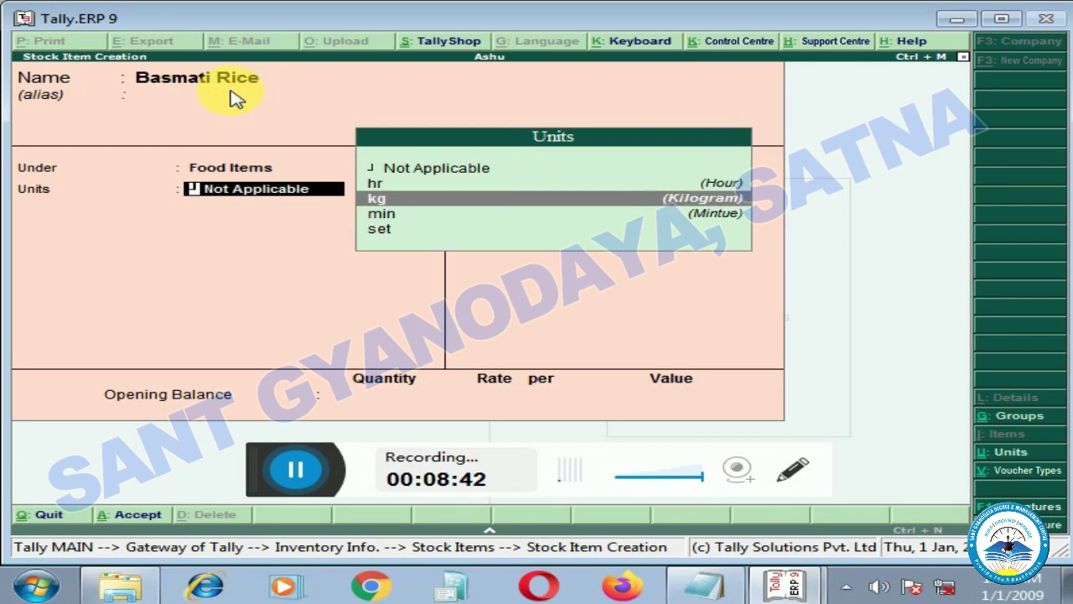
key("Return")
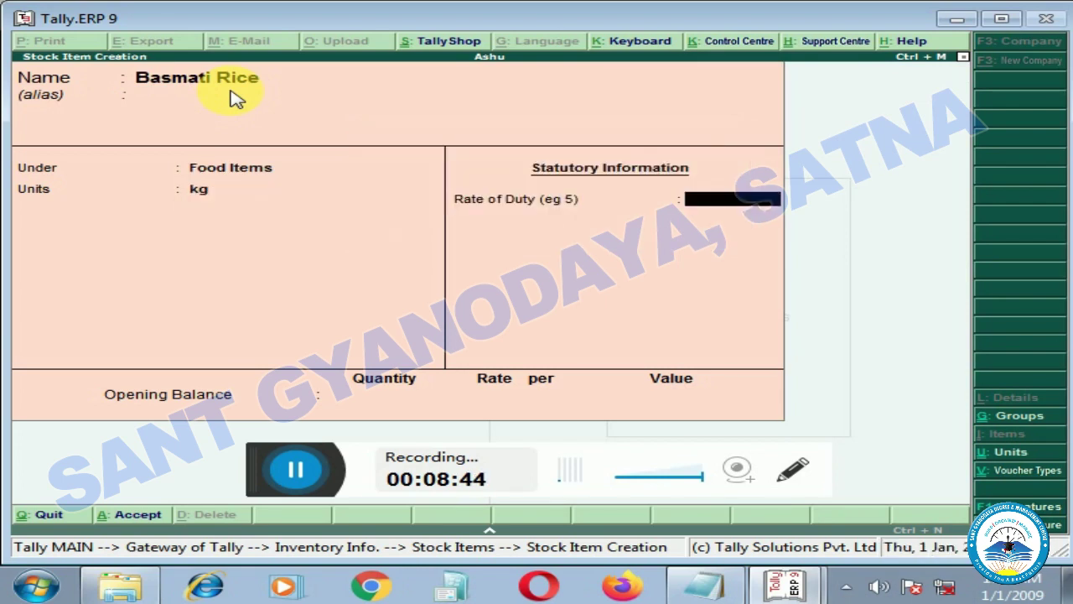
key("Return")
key("Return")
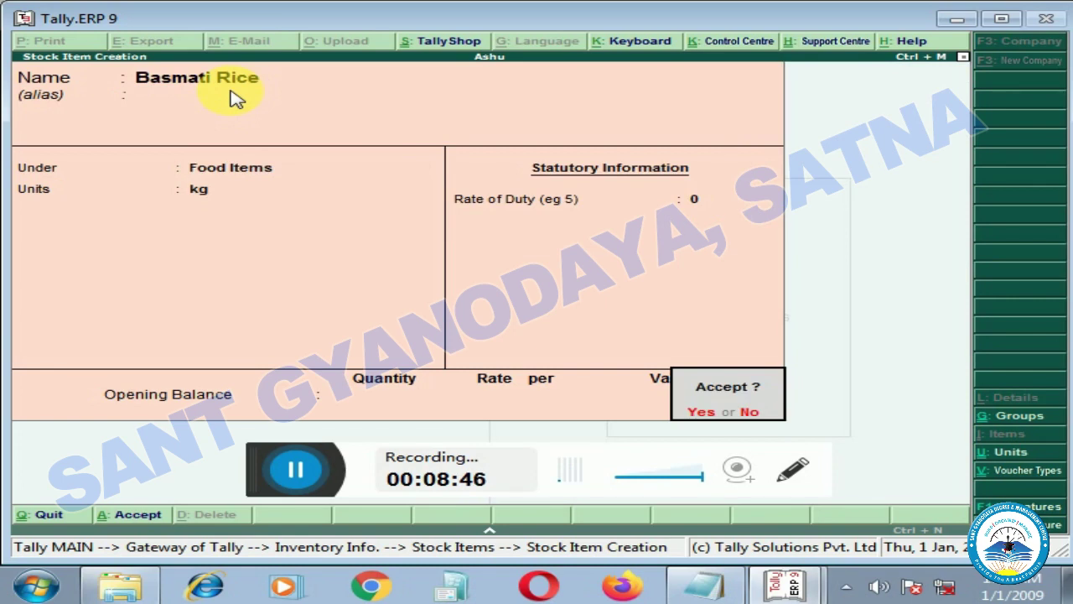
key("Return")
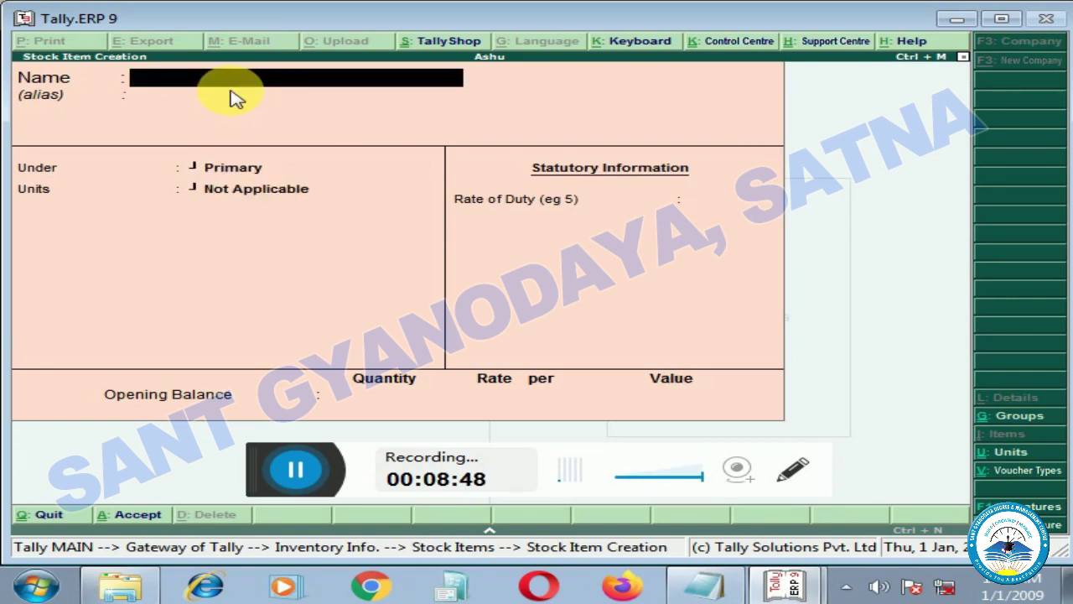
key("Escape")
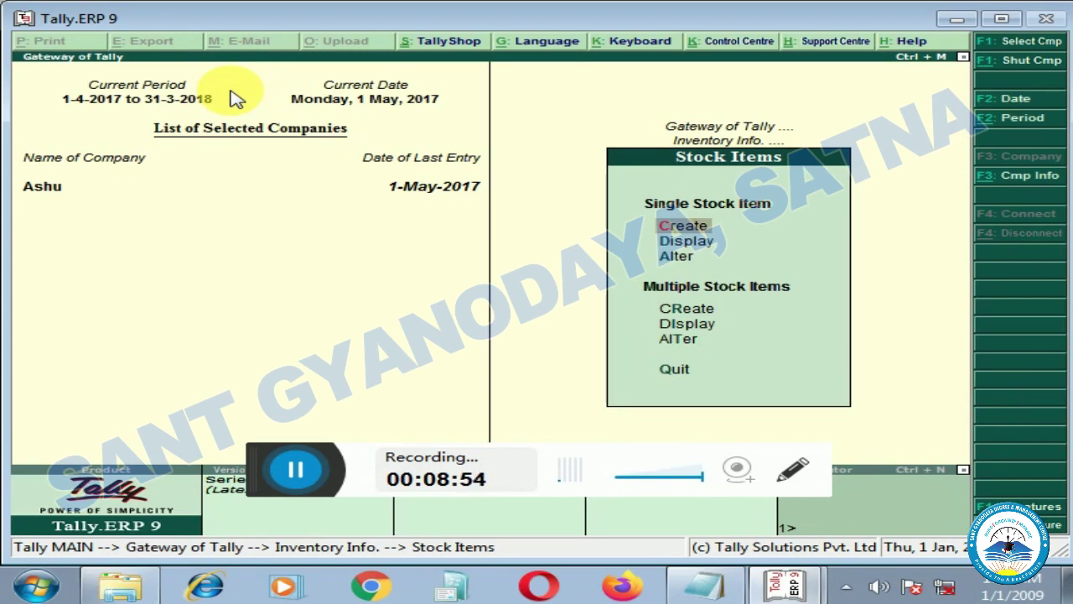
- Open the Basmati Rice stock item for alteration to review its group and unit, then close it without changes
key("Down")
key("Down")
key("Return")
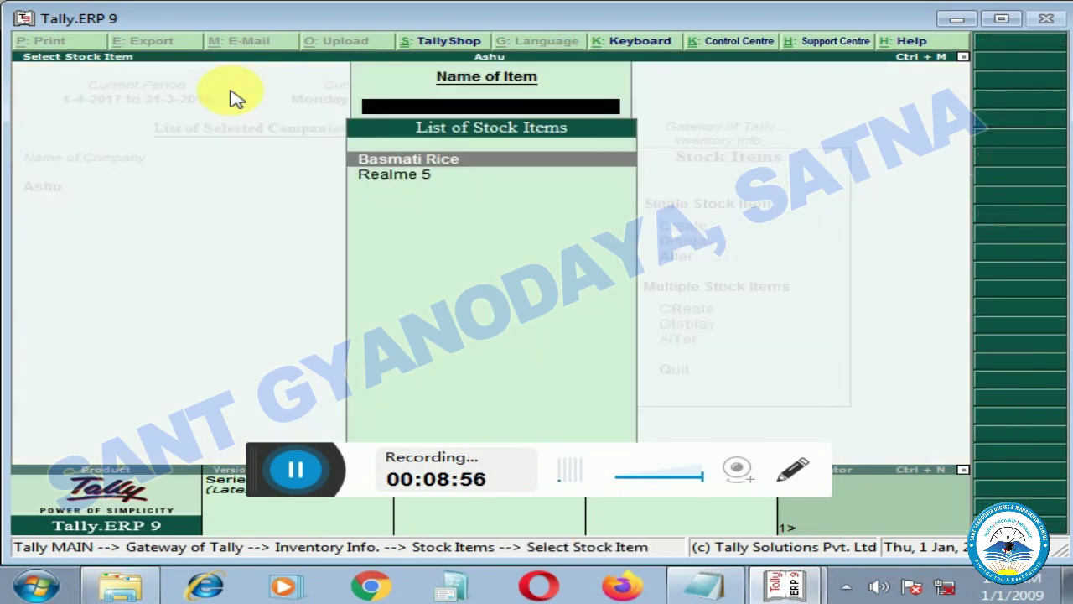
key("Return")
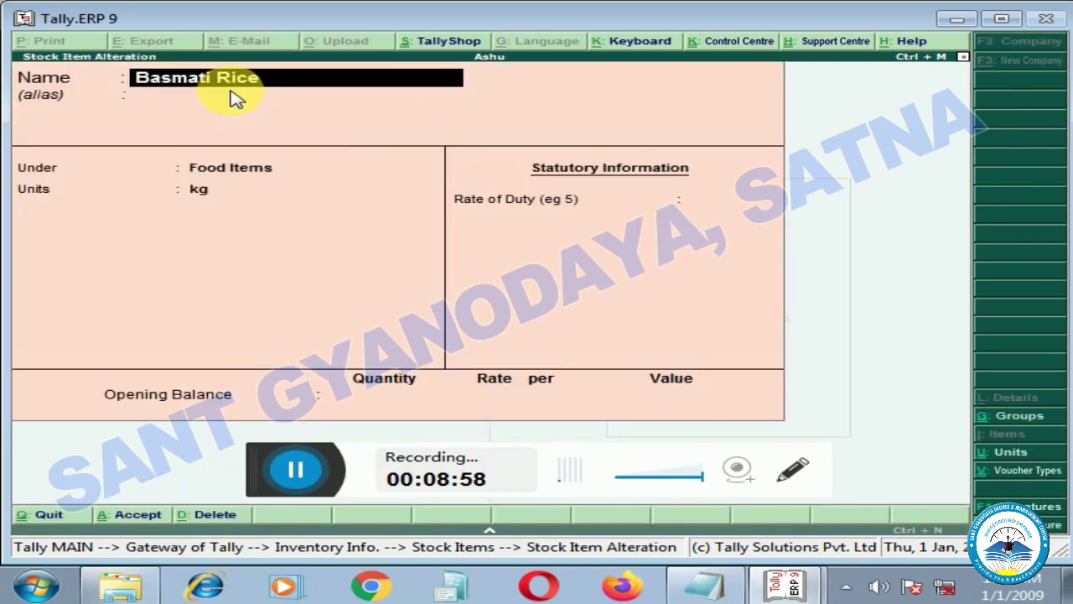
key("Escape")
key("Escape")
- Open the Realme 5 stock item for alteration to check its details, then return to the stock item options
key("Return")
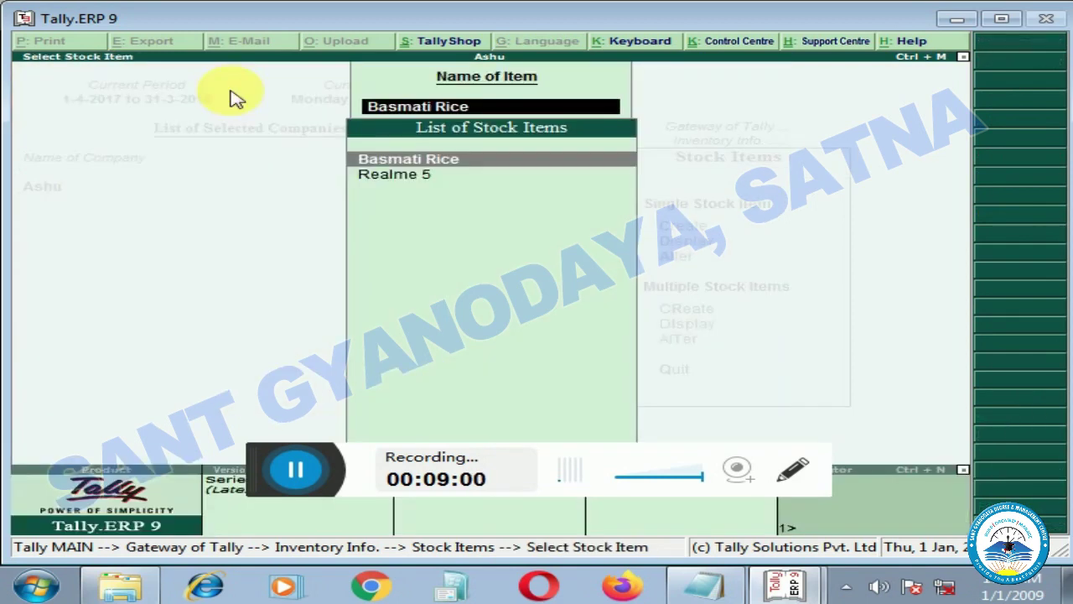
key("Return")
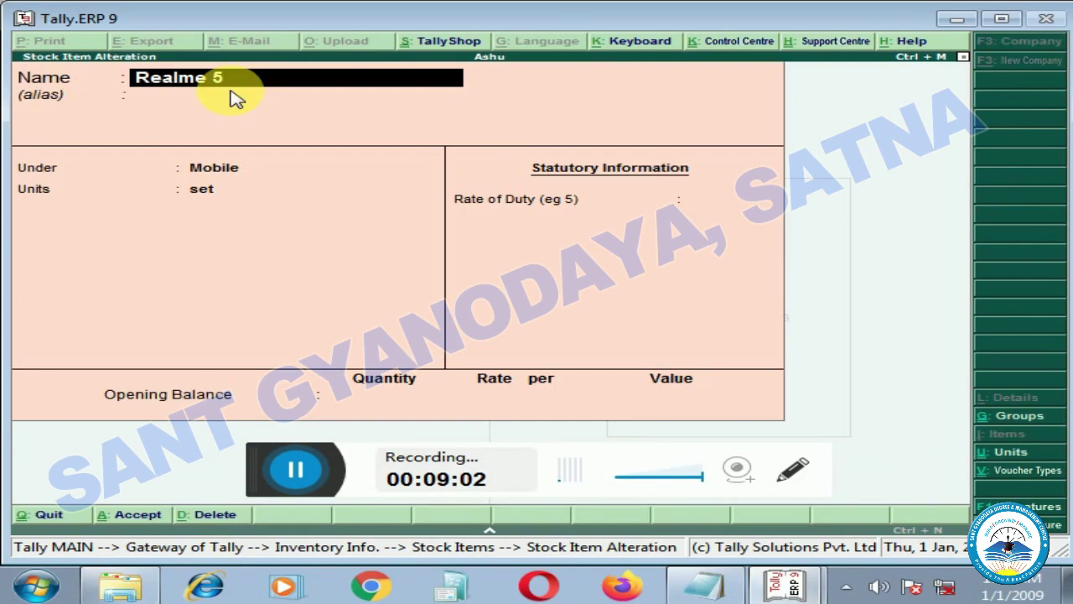
key("Escape")
key("Escape")
key("Return")
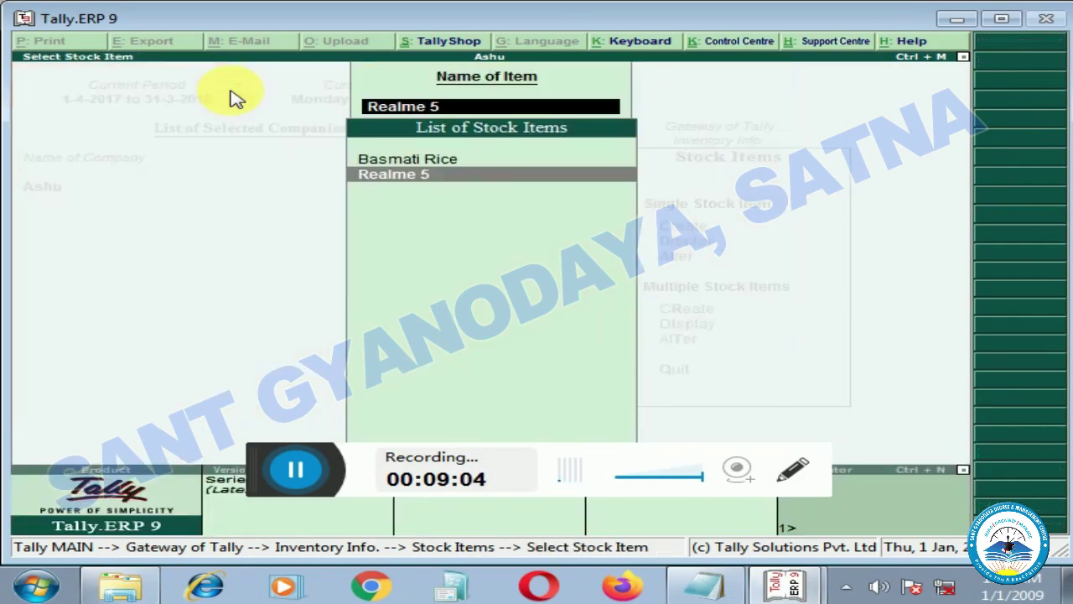
key("Escape")
key("Escape")
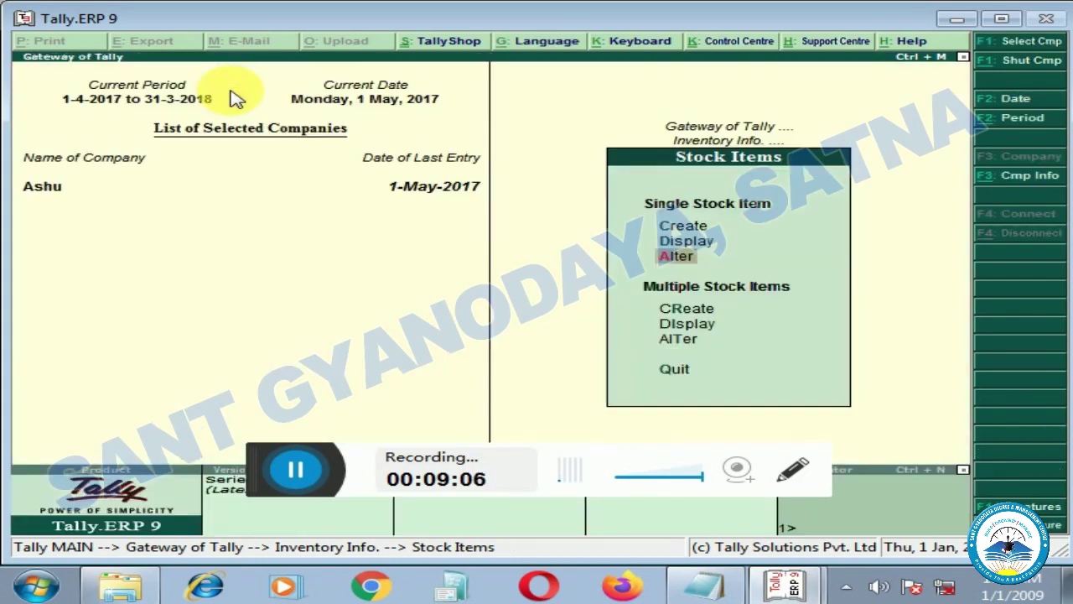